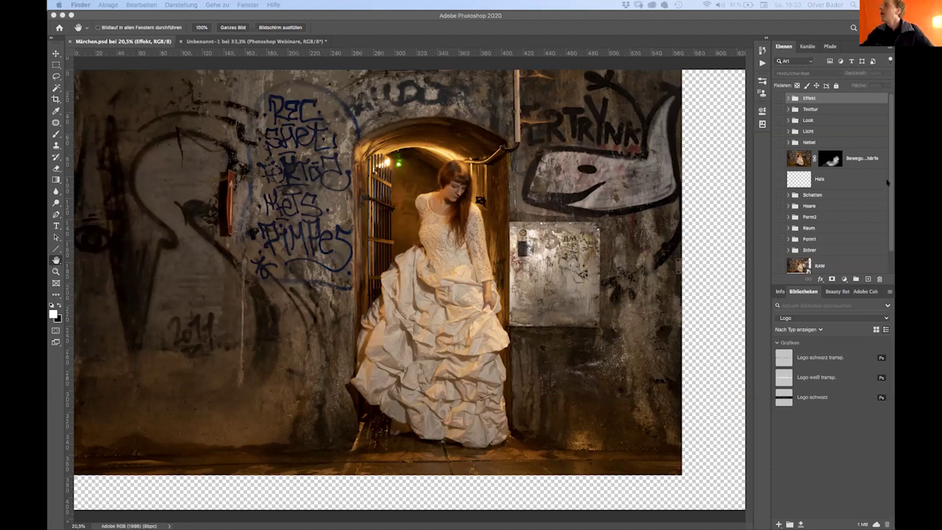
# Open the Original layer's smart object in Camera Raw to view its settings, and close it without changes.
pyautogui.moveTo(890, 182); pyautogui.dragTo(893, 254)
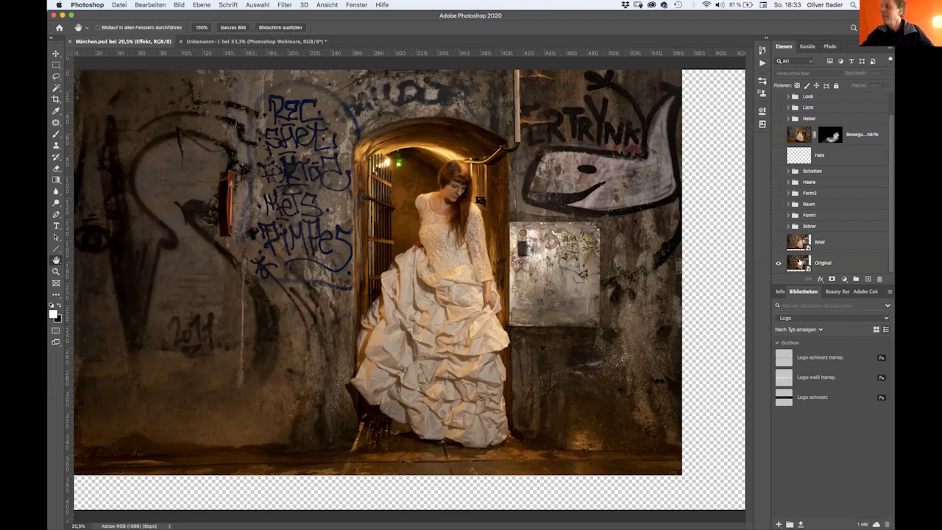
pyautogui.click(800, 262)
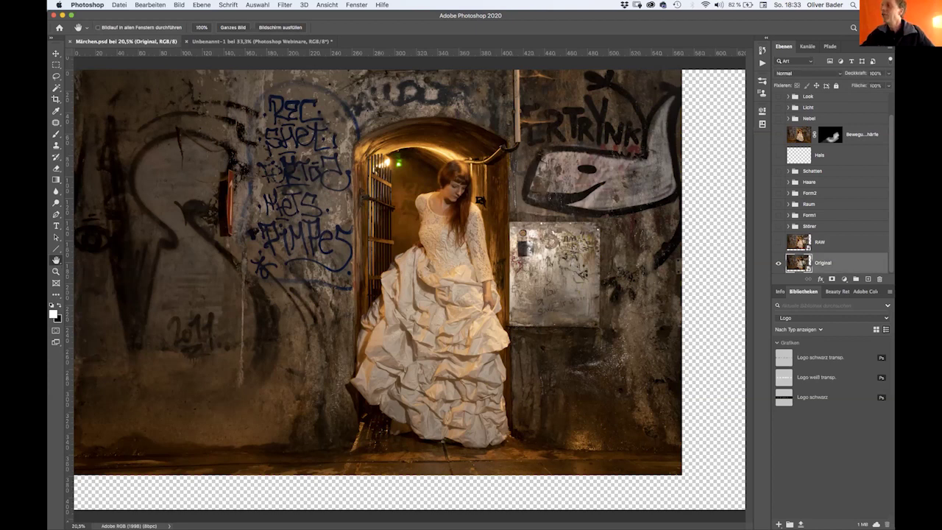
pyautogui.doubleClick(800, 262)
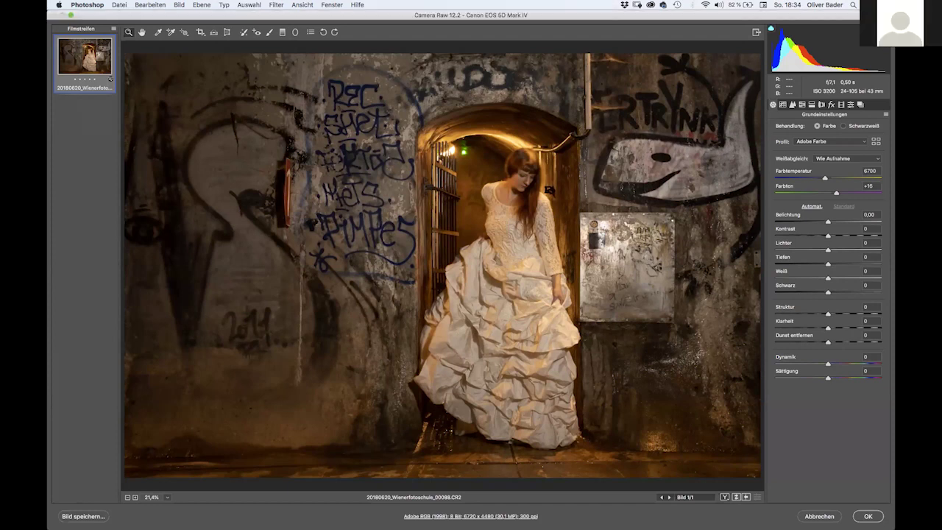
pyautogui.click(827, 518)
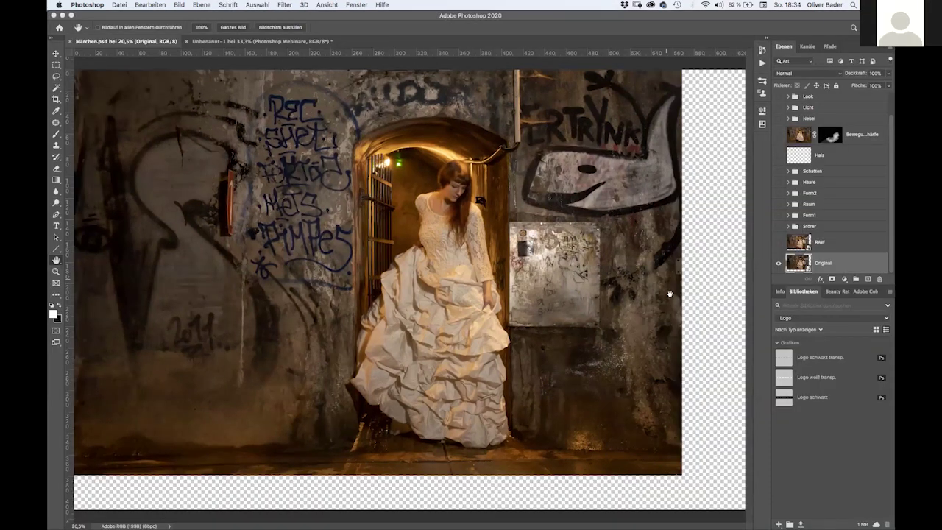
# Examine the woman's face and upper body at 100% in the Original layer, and return to the whole image.
pyautogui.click(55, 271)
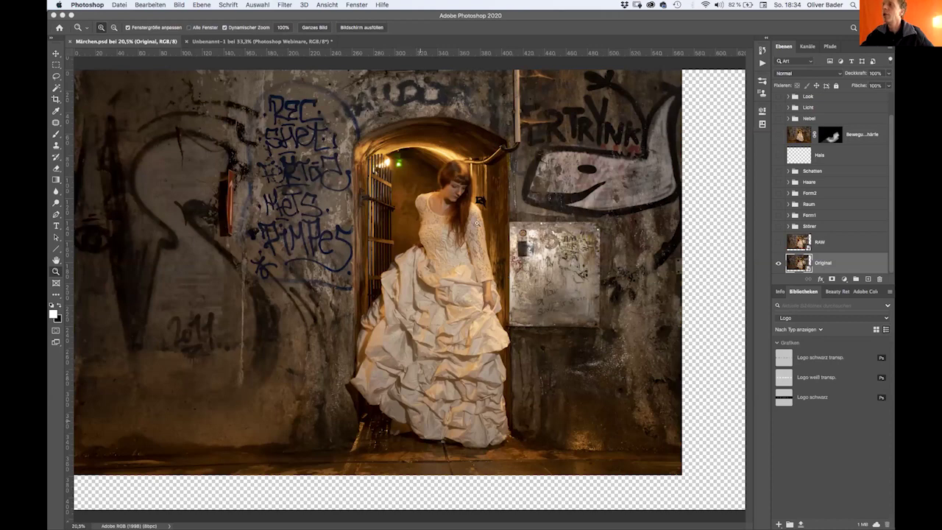
pyautogui.click(456, 177)
pyautogui.moveTo(456, 177); pyautogui.dragTo(456, 177)
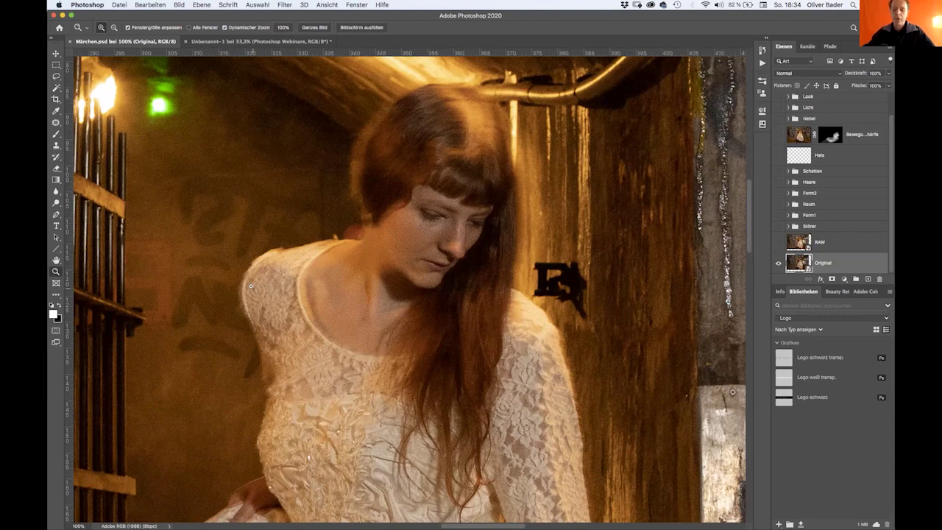
pyautogui.press('super+minus')
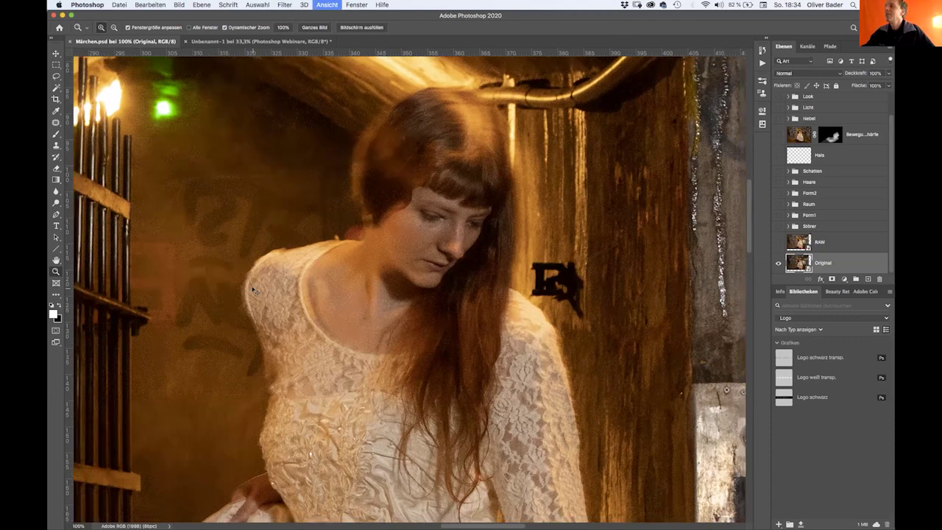
pyautogui.press('super+minus')
pyautogui.press('super+minus')
pyautogui.press('super+minus')
pyautogui.press('super+minus')
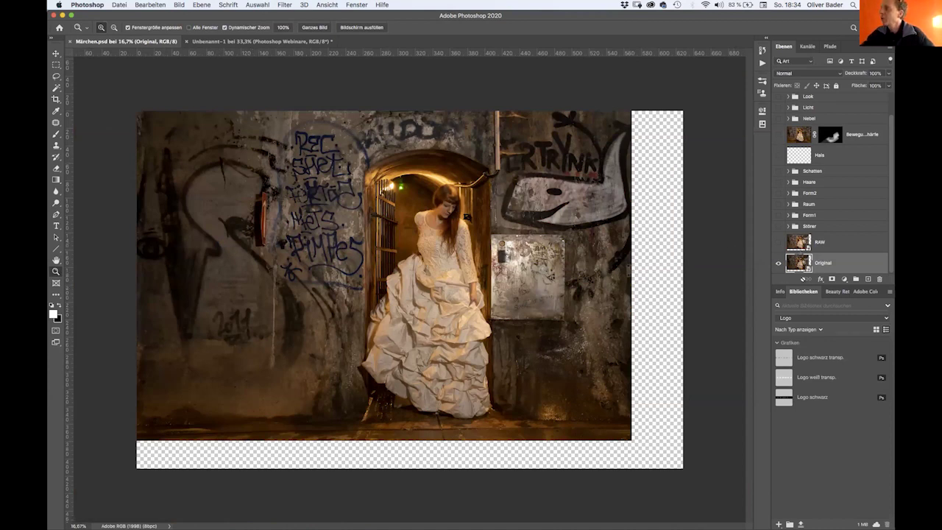
# Compare the image with and without the RAW layer, leaving the layer shown.
pyautogui.click(779, 241)
pyautogui.click(779, 242)
pyautogui.click(780, 241)
pyautogui.click(779, 242)
pyautogui.click(779, 241)
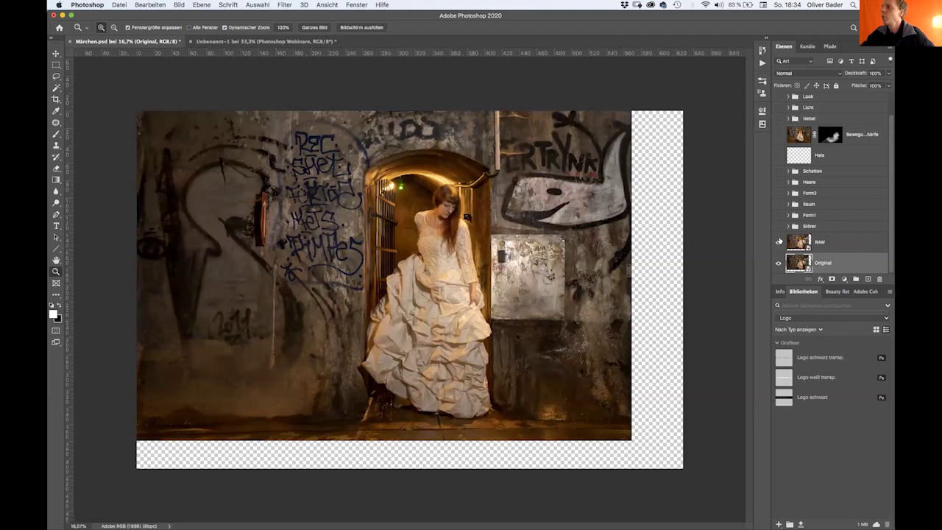
pyautogui.click(779, 241)
pyautogui.click(779, 241)
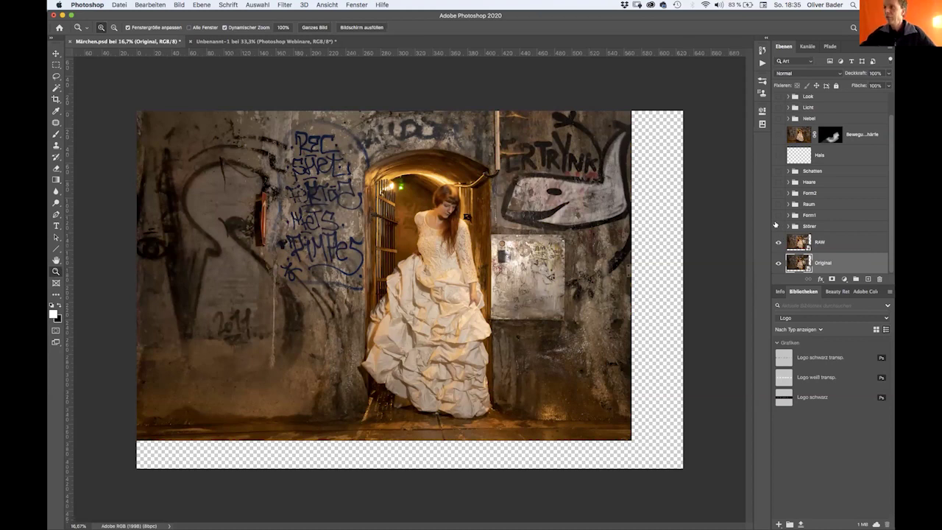
# Compare the image with and without the Störer group, leaving the group shown.
pyautogui.click(775, 224)
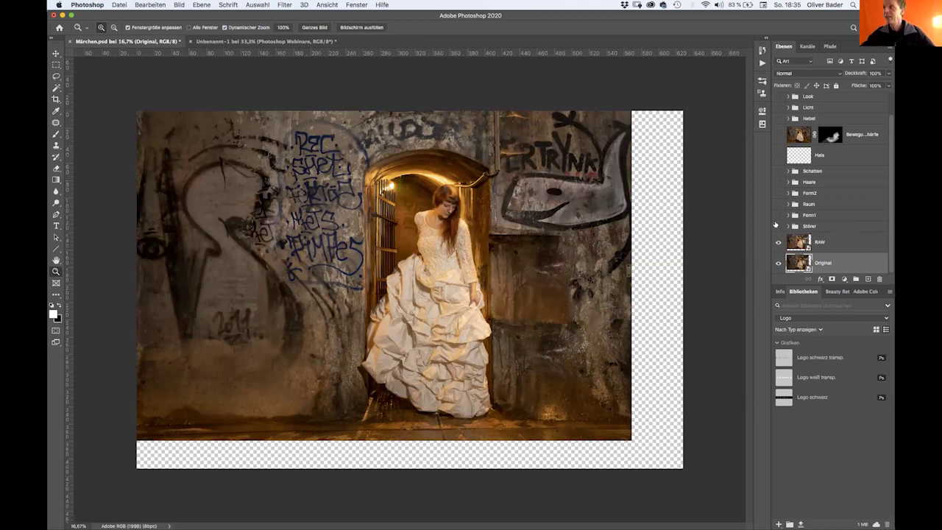
pyautogui.click(775, 225)
pyautogui.click(776, 225)
pyautogui.click(775, 224)
pyautogui.click(775, 224)
pyautogui.click(775, 224)
pyautogui.click(775, 224)
pyautogui.click(775, 224)
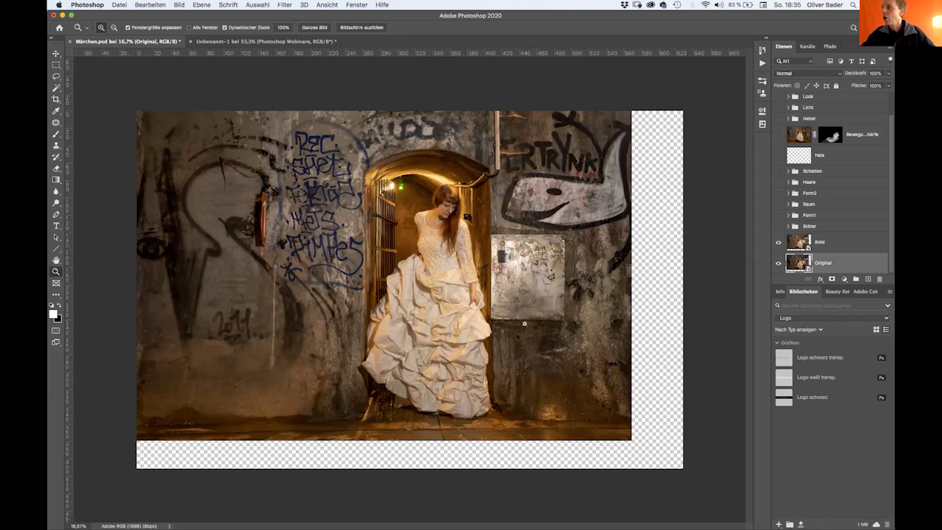
pyautogui.click(779, 226)
pyautogui.click(778, 226)
pyautogui.click(779, 226)
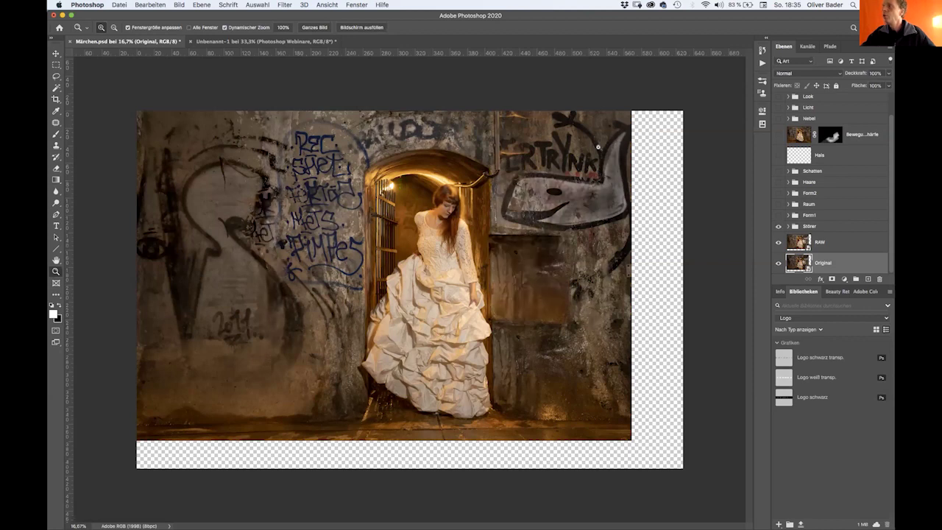
pyautogui.click(779, 226)
pyautogui.click(778, 226)
pyautogui.click(778, 226)
pyautogui.click(778, 226)
pyautogui.click(779, 225)
pyautogui.click(779, 225)
pyautogui.click(779, 226)
pyautogui.click(778, 226)
pyautogui.click(779, 226)
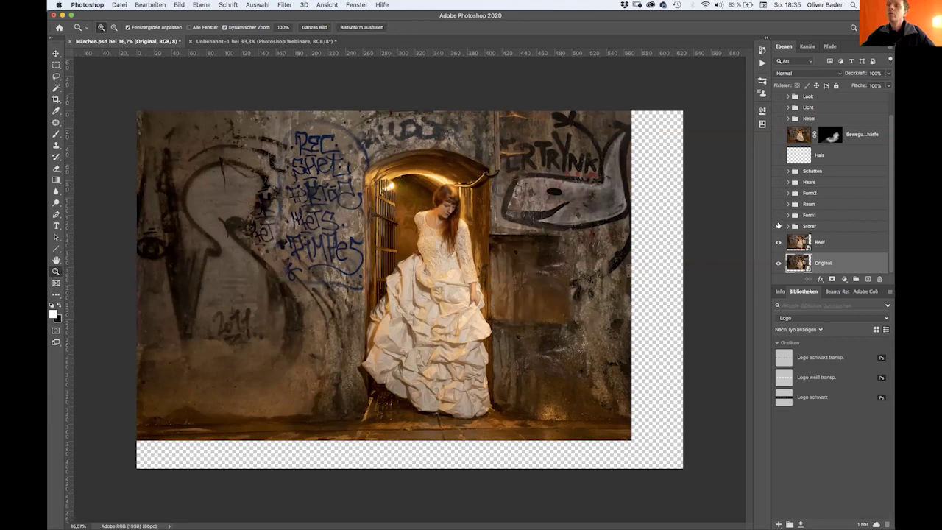
pyautogui.click(778, 225)
pyautogui.click(778, 226)
pyautogui.click(778, 226)
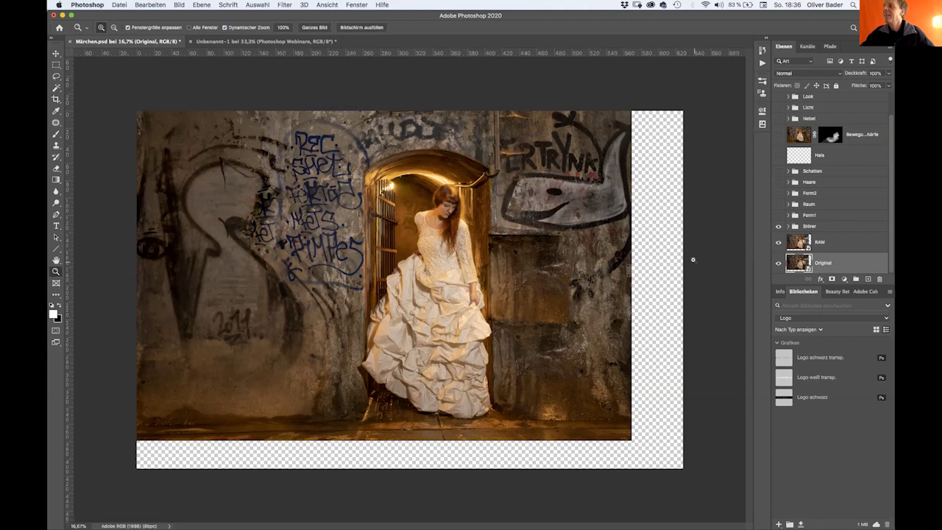
# Compare the woman's figure and dress with and without the Form1 group, leaving the group shown.
pyautogui.click(777, 216)
pyautogui.click(778, 216)
pyautogui.click(778, 216)
pyautogui.click(777, 215)
pyautogui.click(778, 216)
pyautogui.click(778, 215)
pyautogui.click(778, 216)
pyautogui.click(778, 216)
pyautogui.click(778, 216)
pyautogui.click(778, 216)
pyautogui.click(778, 216)
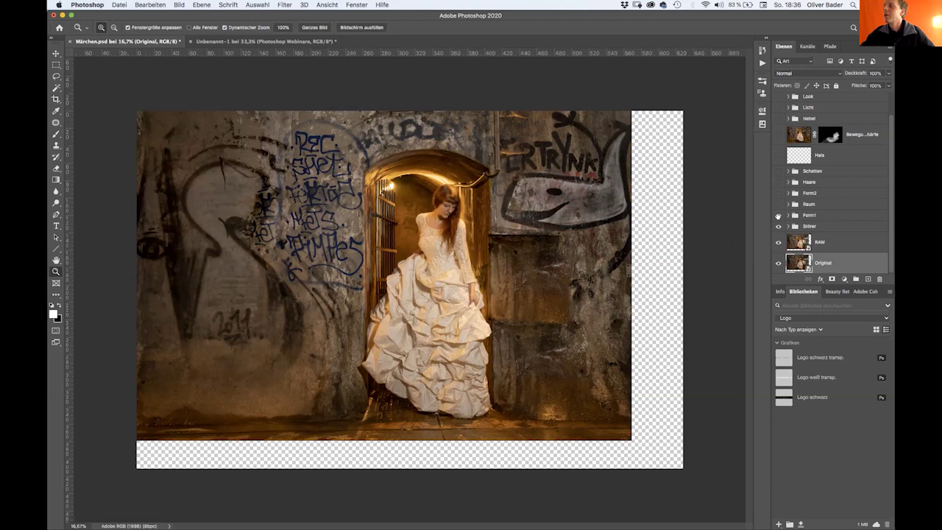
pyautogui.click(777, 216)
pyautogui.click(777, 216)
pyautogui.click(777, 216)
pyautogui.click(778, 216)
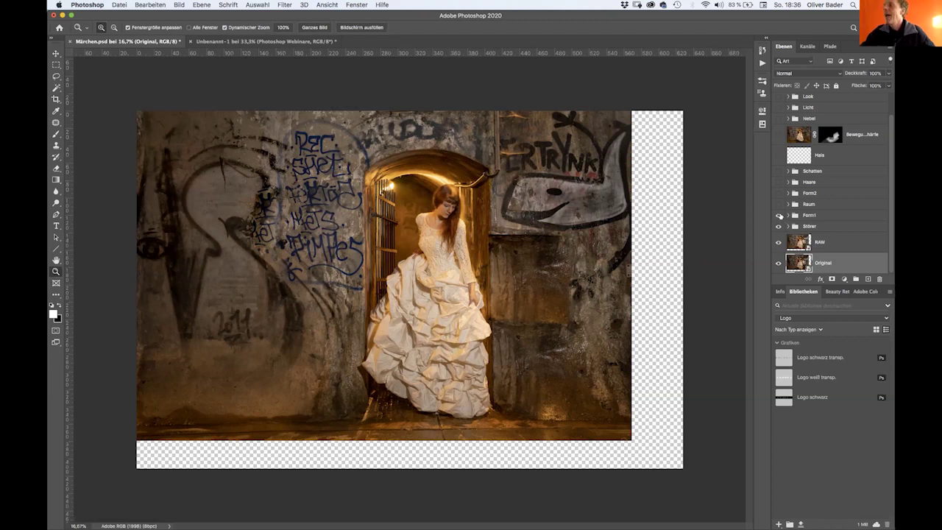
pyautogui.click(780, 215)
pyautogui.click(780, 215)
pyautogui.click(780, 215)
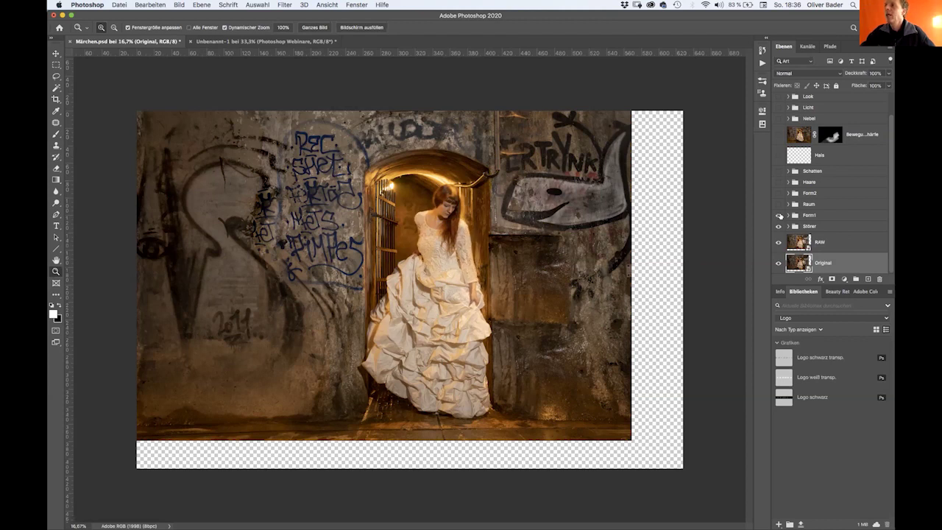
pyautogui.click(779, 215)
pyautogui.click(779, 214)
pyautogui.click(779, 215)
pyautogui.click(779, 215)
pyautogui.click(779, 215)
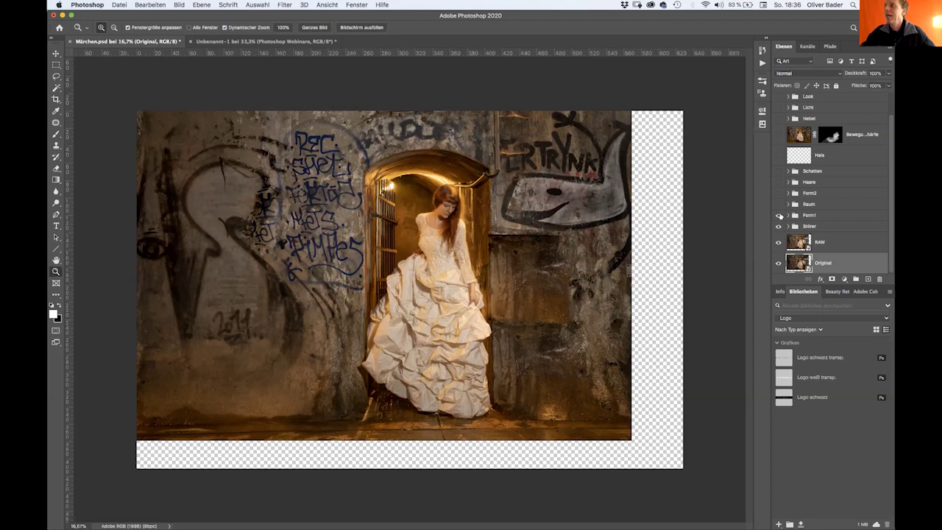
# Examine the woman's face and neck at 200% with the Form1 group hidden and shown.
pyautogui.press('super+plus')
pyautogui.press('super+plus')
pyautogui.press('super+plus')
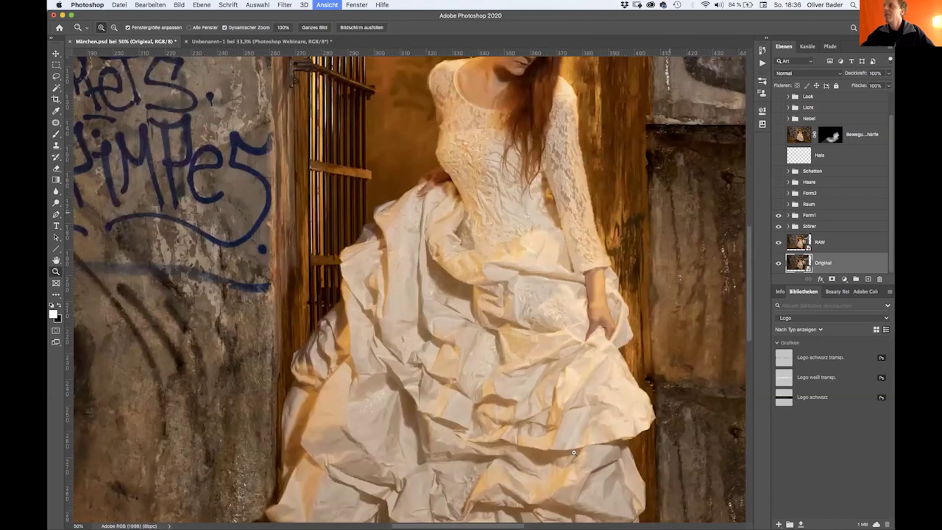
pyautogui.scroll(5, 574, 452)
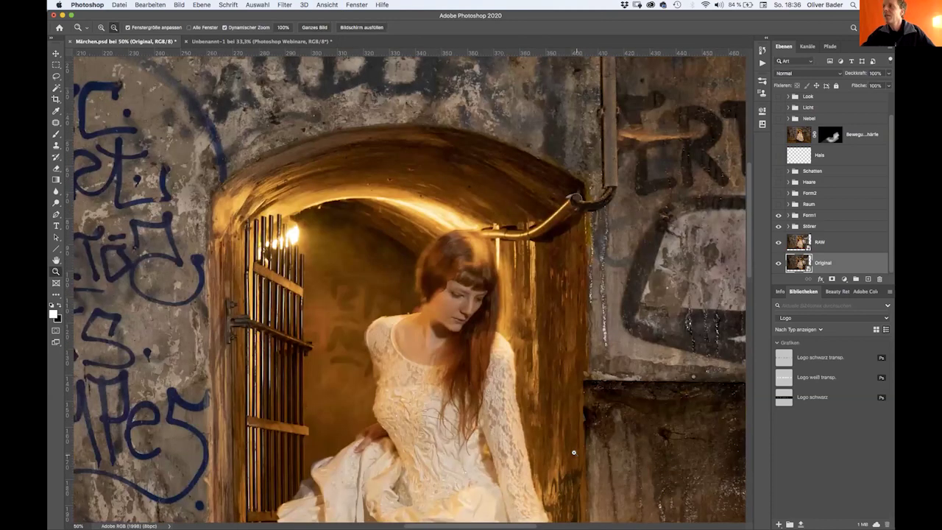
pyautogui.scroll(-2, 490, 219)
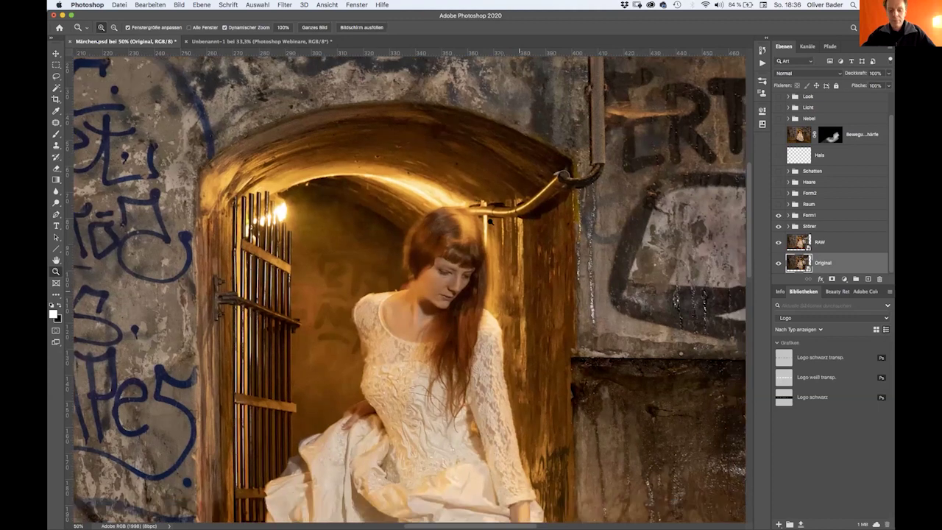
pyautogui.scroll(-2, 490, 219)
pyautogui.press('super+plus')
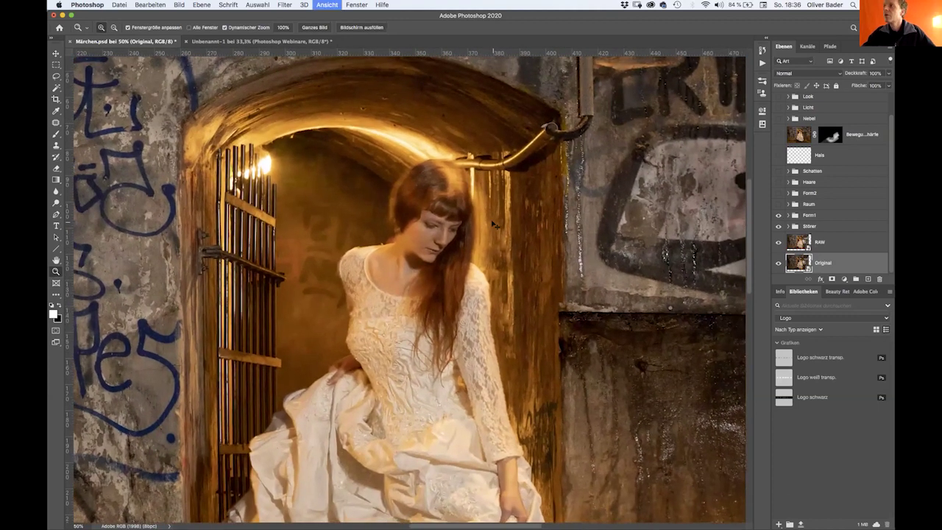
pyautogui.press('super+plus')
pyautogui.press('super+plus')
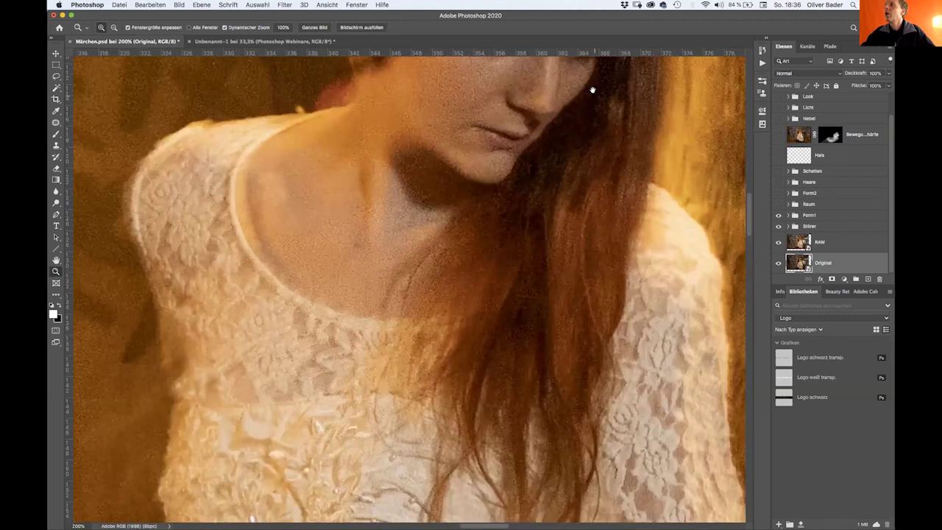
pyautogui.scroll(3, 519, 268)
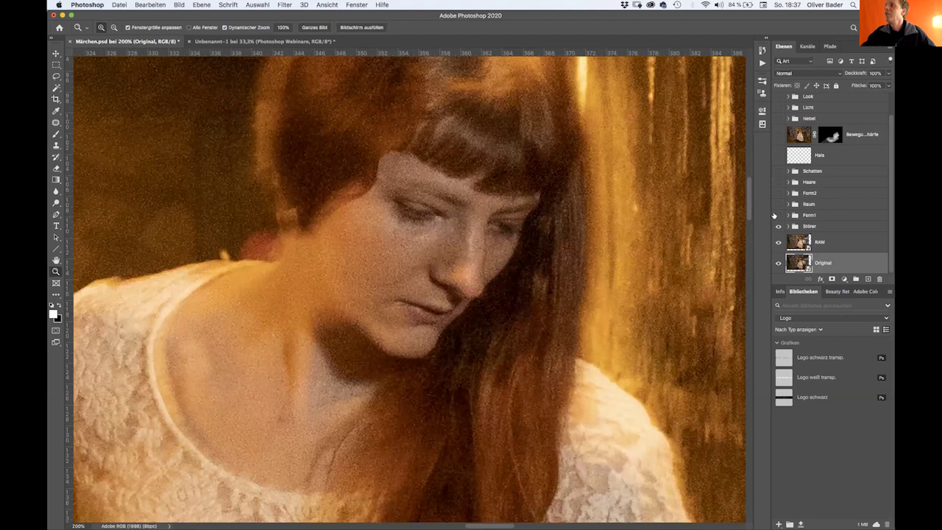
pyautogui.click(778, 215)
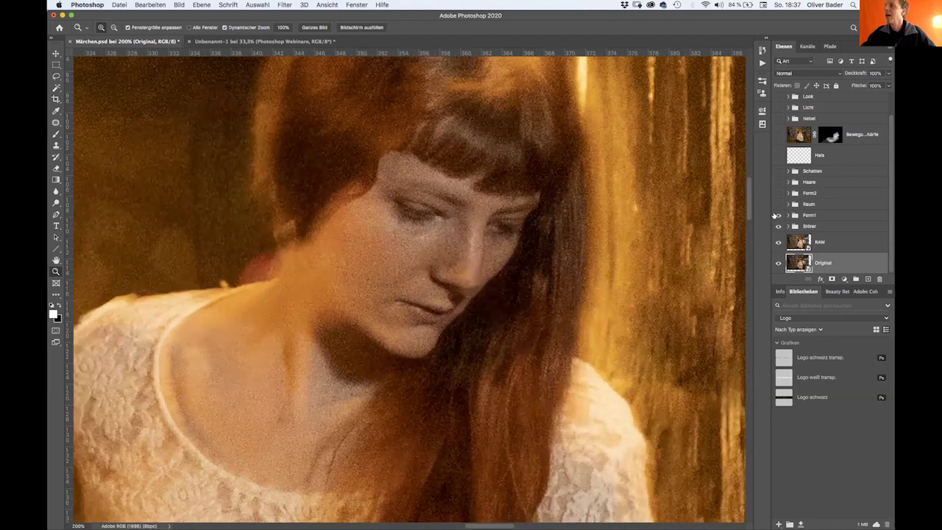
pyautogui.click(776, 215)
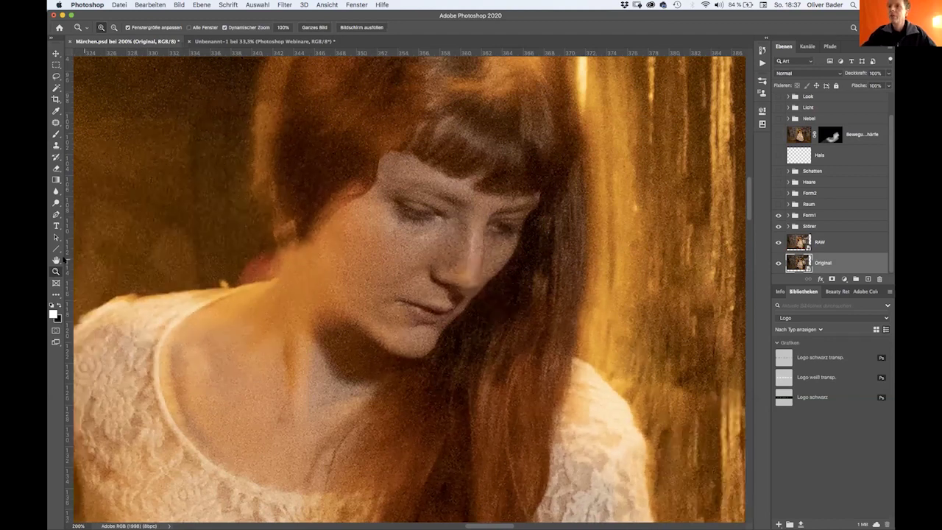
# Compare the full image with the Raum group shown and hidden, leaving the group hidden.
pyautogui.doubleClick(56, 260)
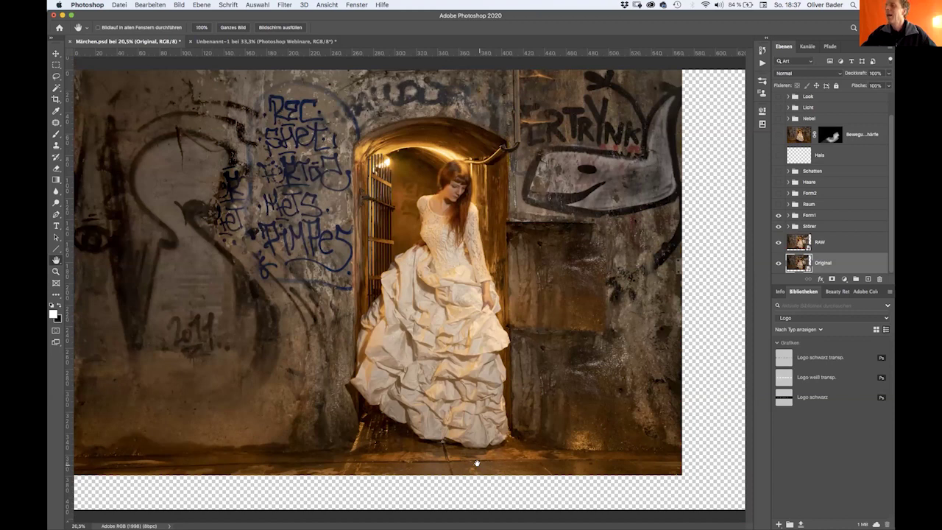
pyautogui.click(778, 205)
pyautogui.click(778, 204)
pyautogui.click(779, 205)
pyautogui.click(778, 205)
pyautogui.click(779, 204)
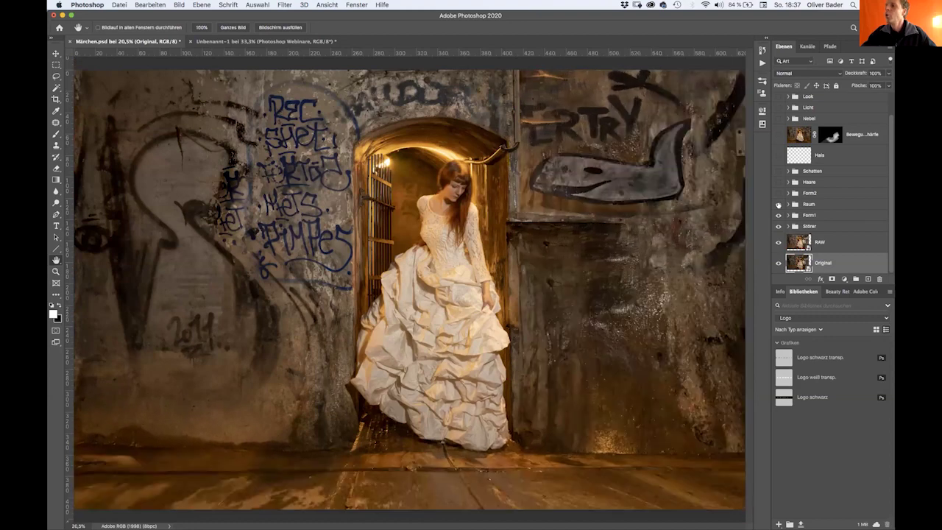
pyautogui.click(779, 204)
pyautogui.click(779, 205)
pyautogui.click(778, 205)
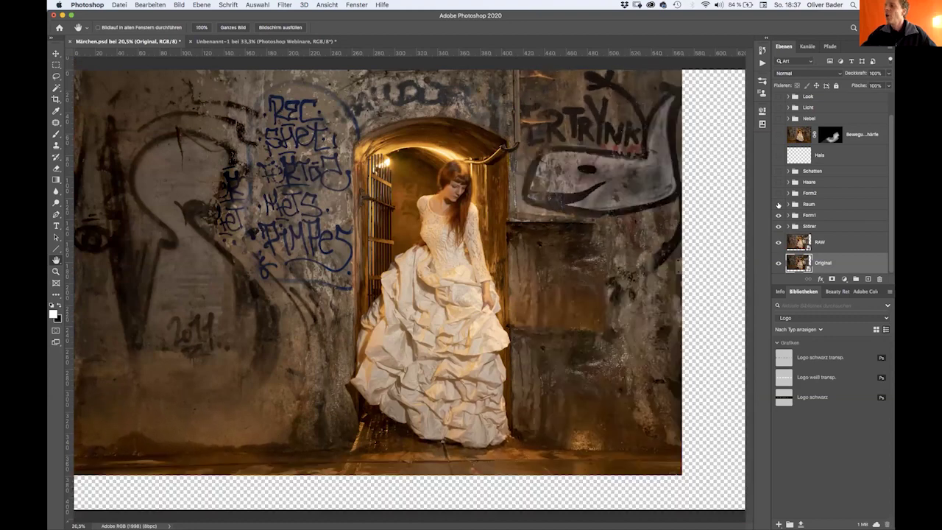
pyautogui.click(779, 204)
pyautogui.click(778, 205)
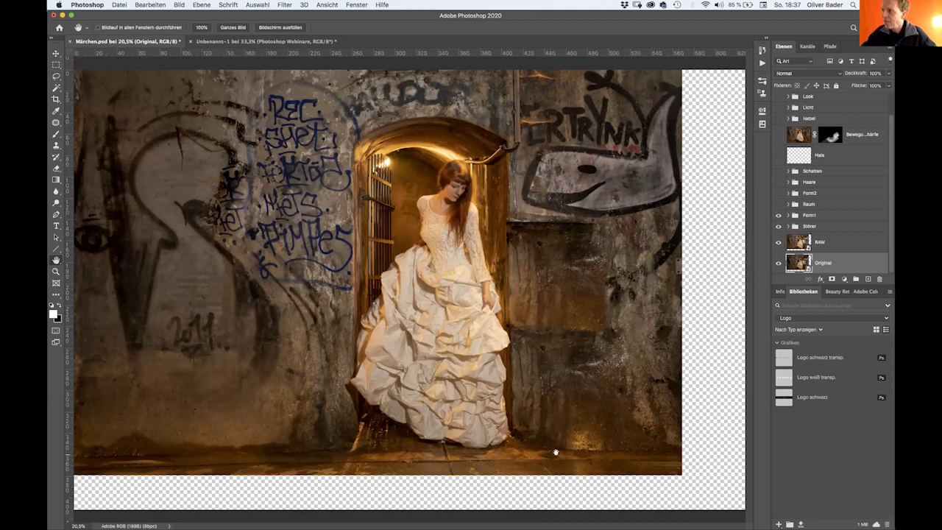
# Expand the Form1 group and look through the layers it contains.
pyautogui.click(788, 215)
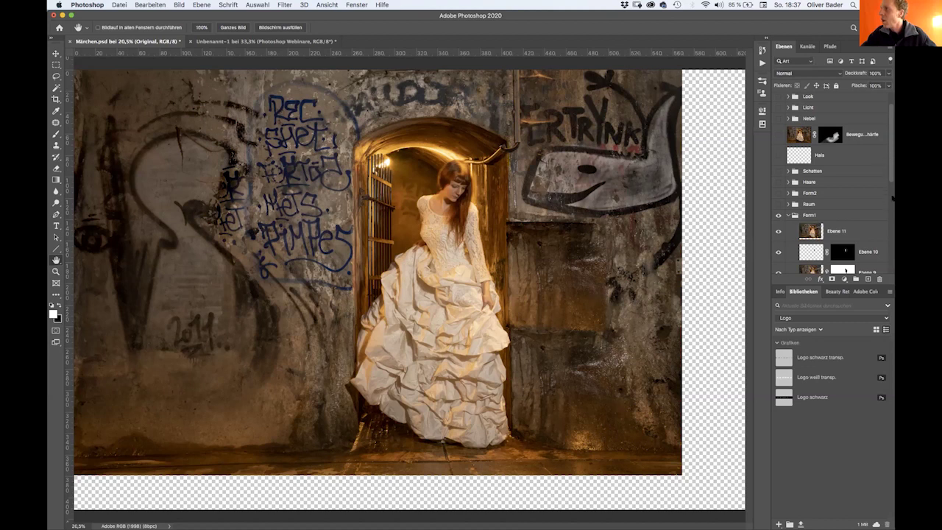
pyautogui.scroll(-5, 892, 197)
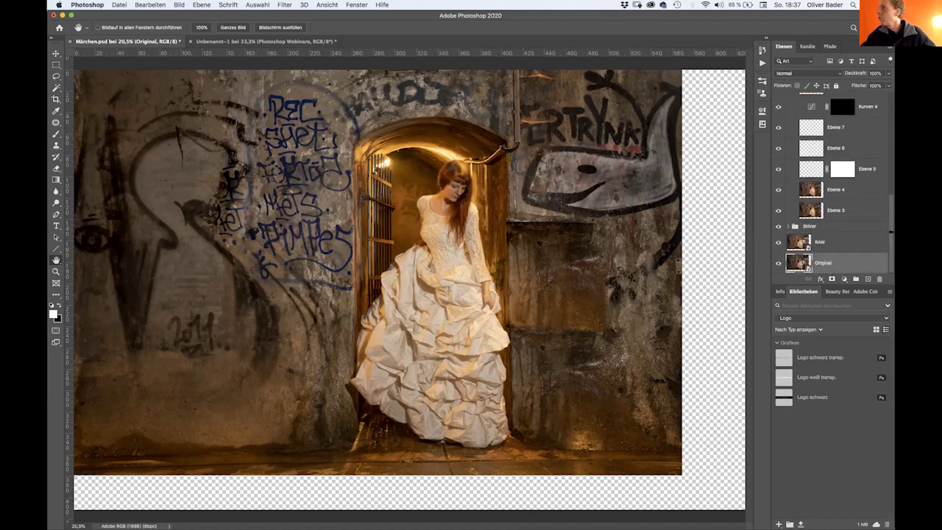
pyautogui.scroll(4, 889, 237)
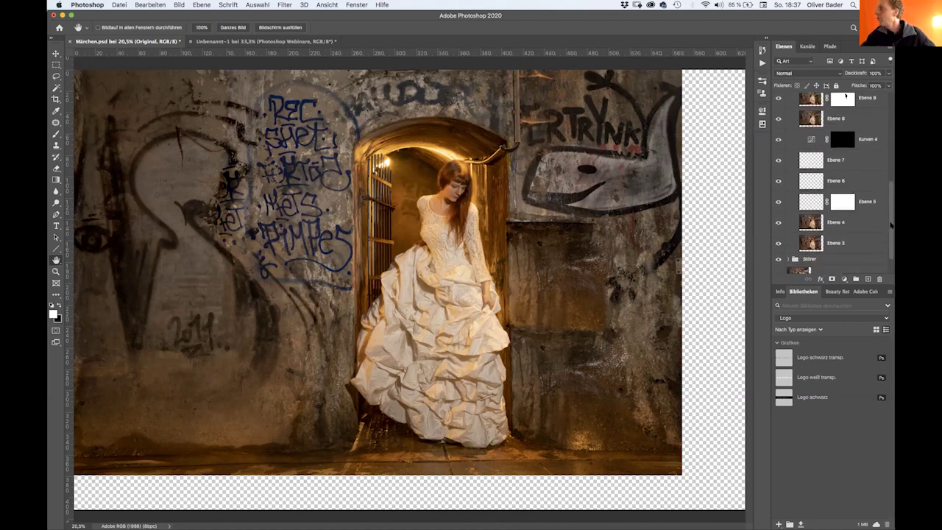
pyautogui.scroll(-5, 891, 210)
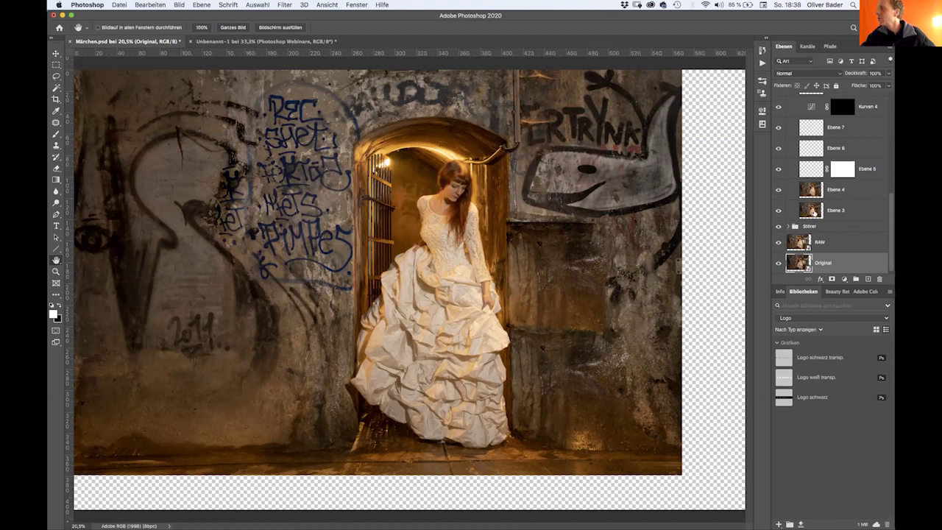
# View layer Ebene 3 on its own, restore the other layers, and collapse the Form1 group.
pyautogui.keyDown('alt'); pyautogui.click(779, 213); pyautogui.keyUp('alt')
pyautogui.keyDown('alt'); pyautogui.click(779, 213); pyautogui.keyUp('alt')
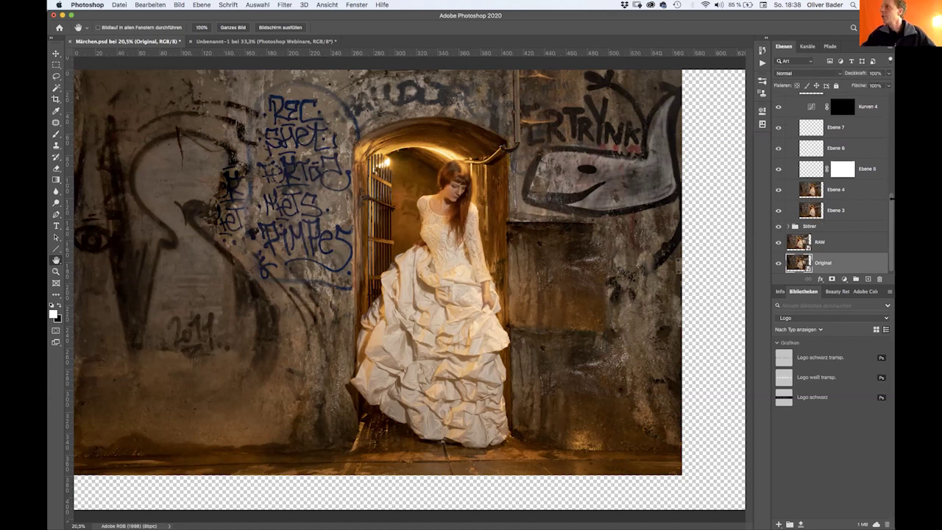
pyautogui.scroll(5, 890, 156)
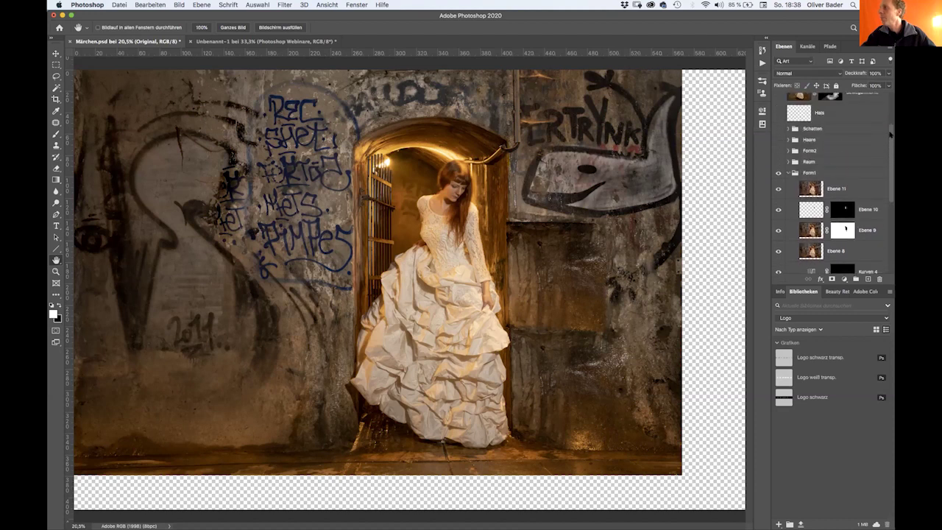
pyautogui.click(785, 162)
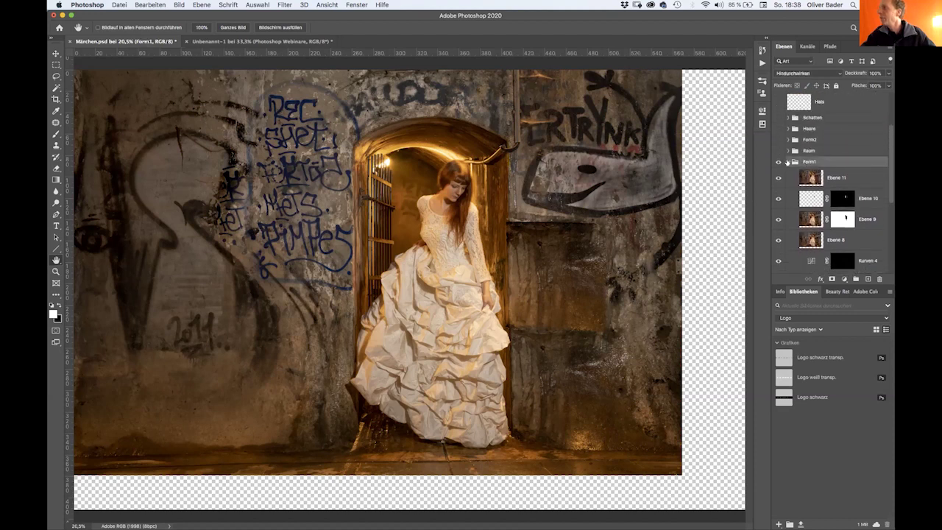
pyautogui.click(788, 162)
# Show and expand the Raum group, then isolate its Boden layer so that only the floor is displayed.
pyautogui.click(778, 203)
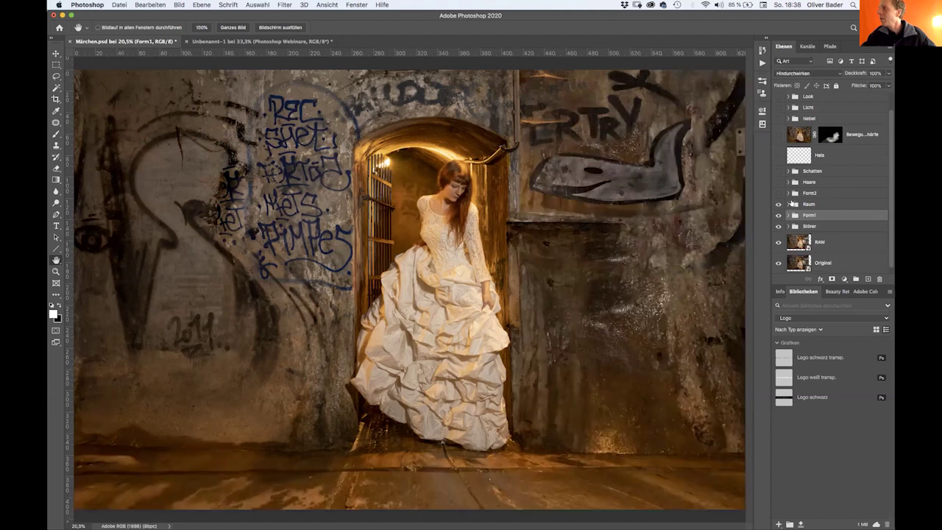
pyautogui.click(789, 204)
pyautogui.moveTo(890, 153); pyautogui.dragTo(892, 230)
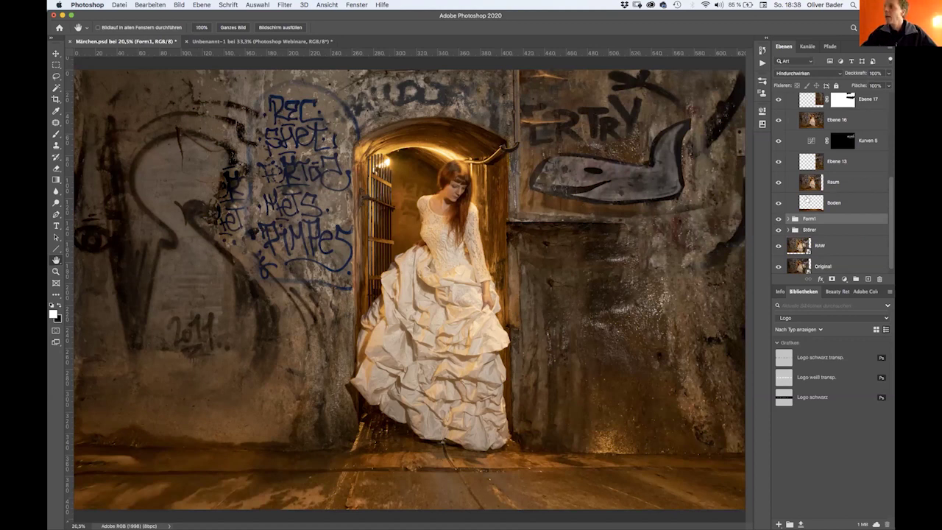
pyautogui.click(807, 199)
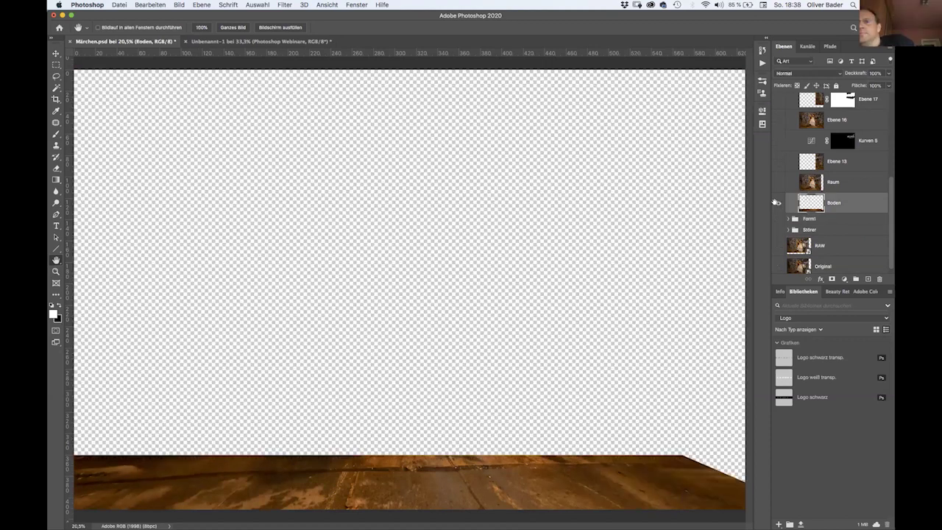
pyautogui.keyDown('alt'); pyautogui.click(778, 202); pyautogui.keyUp('alt')
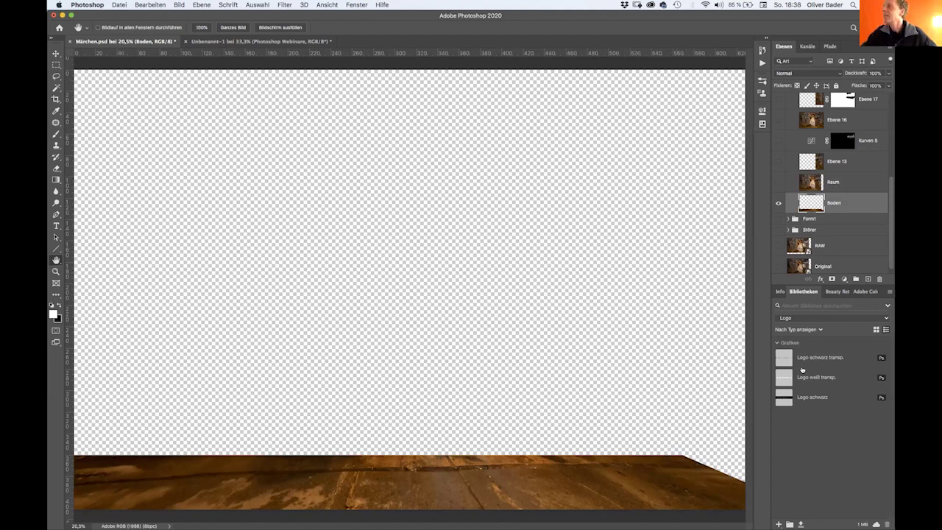
# Show the Raum layer and Ebene 13 above Boden, comparing the picture with and without each layer.
pyautogui.click(778, 181)
pyautogui.click(779, 182)
pyautogui.click(778, 182)
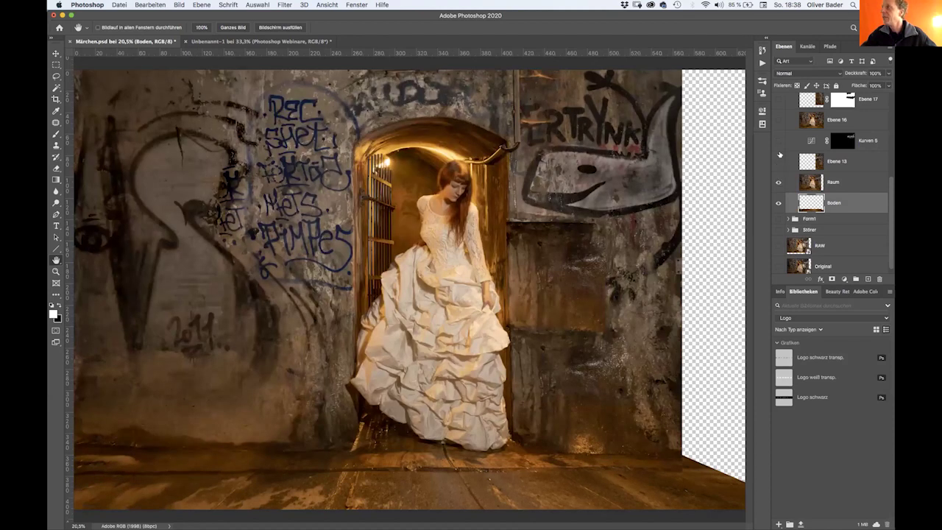
pyautogui.click(778, 161)
pyautogui.click(778, 161)
pyautogui.click(778, 161)
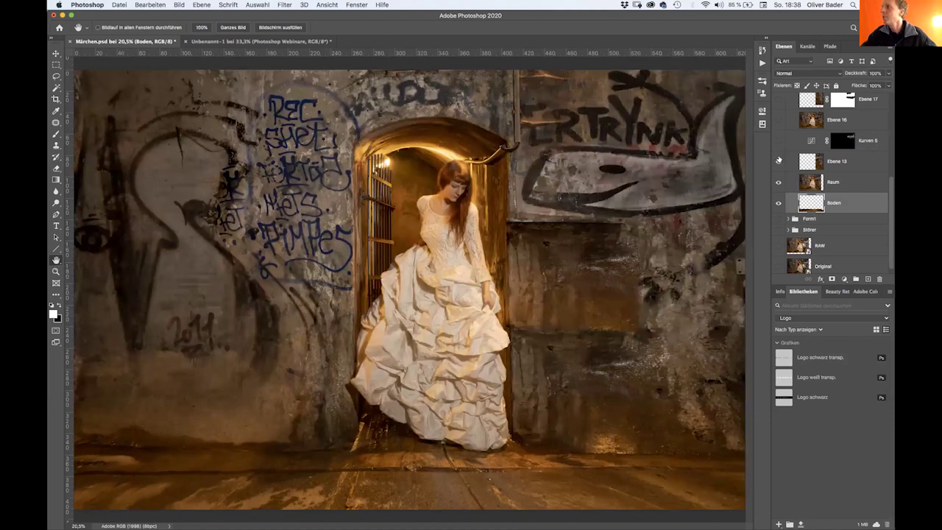
# Show Kurven 5 and Ebene 16 in the Raum group, comparing the wall with each layer hidden and shown.
pyautogui.click(778, 137)
pyautogui.click(779, 137)
pyautogui.click(779, 139)
pyautogui.click(779, 138)
pyautogui.click(779, 138)
pyautogui.click(779, 120)
pyautogui.click(779, 120)
pyautogui.click(779, 120)
pyautogui.click(779, 120)
pyautogui.click(779, 120)
# Show Ebene 17 and Ebene 18, collapse the Raum group, and make all groups and layers beneath it visible again.
pyautogui.moveTo(890, 195); pyautogui.dragTo(892, 149)
pyautogui.click(780, 199)
pyautogui.click(779, 199)
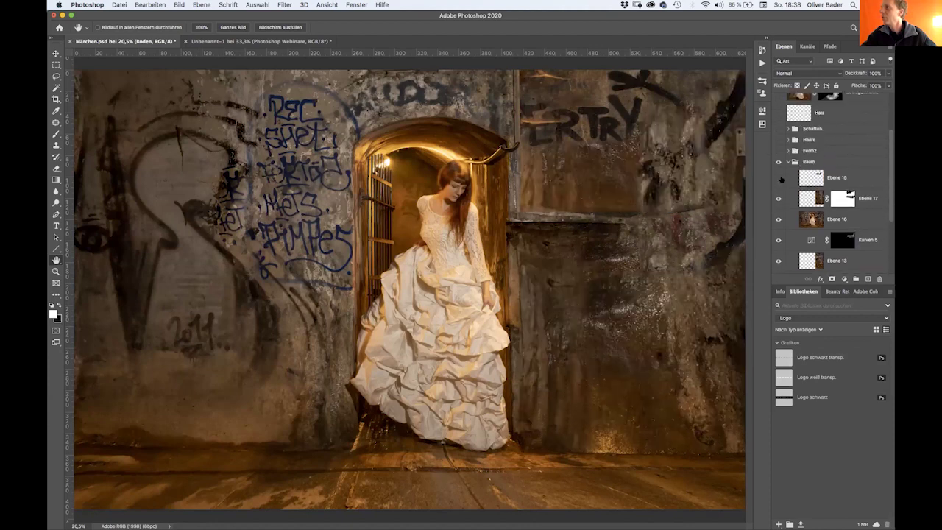
pyautogui.click(779, 177)
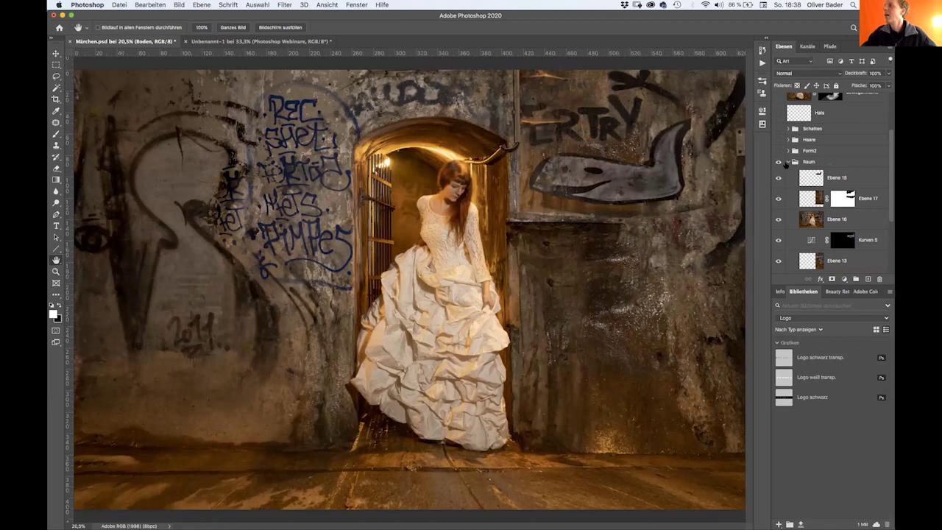
pyautogui.click(788, 161)
pyautogui.moveTo(778, 204); pyautogui.dragTo(778, 265)
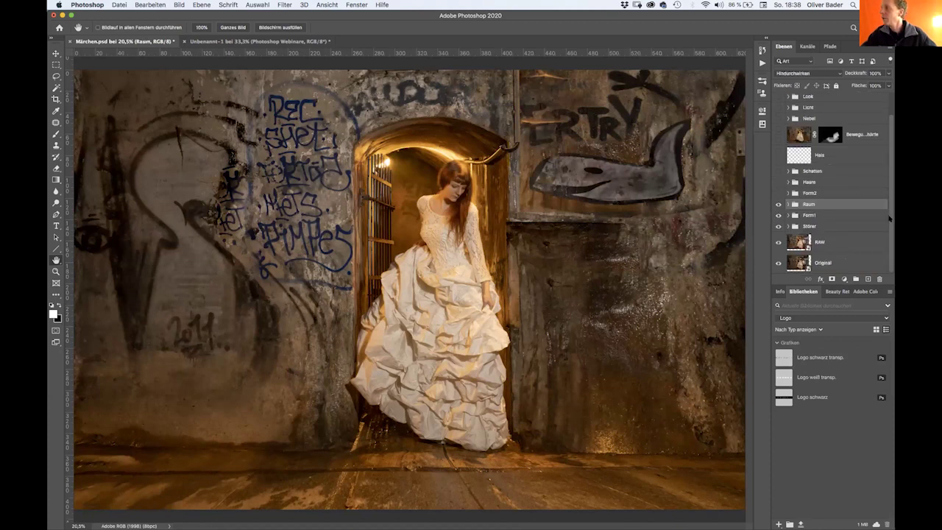
# Show and expand the Form2 group, and display its two lowest layers while comparing the skirt's shape.
pyautogui.click(779, 192)
pyautogui.click(791, 193)
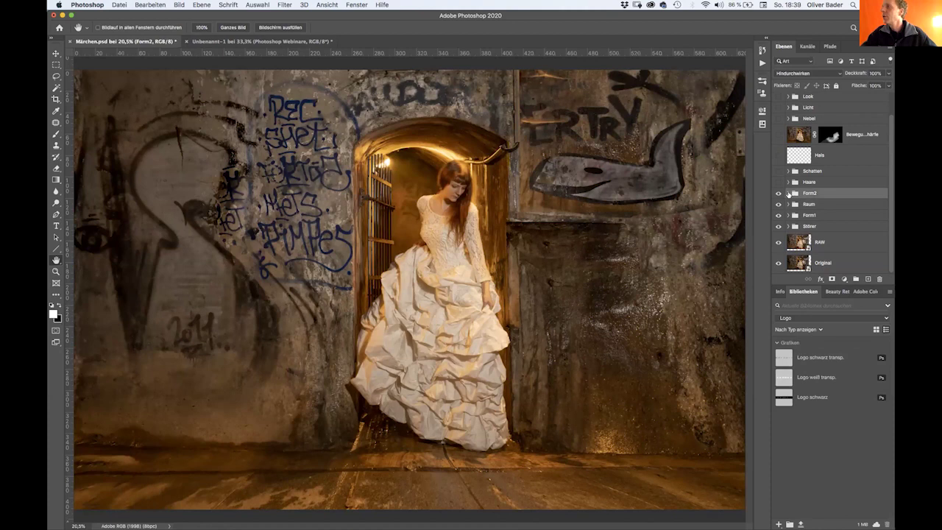
pyautogui.click(788, 193)
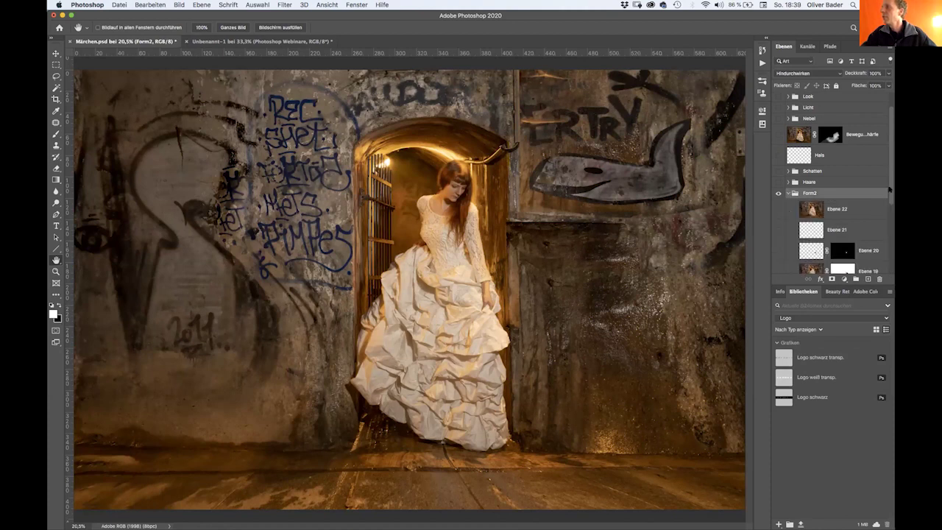
pyautogui.scroll(-3, 832, 221)
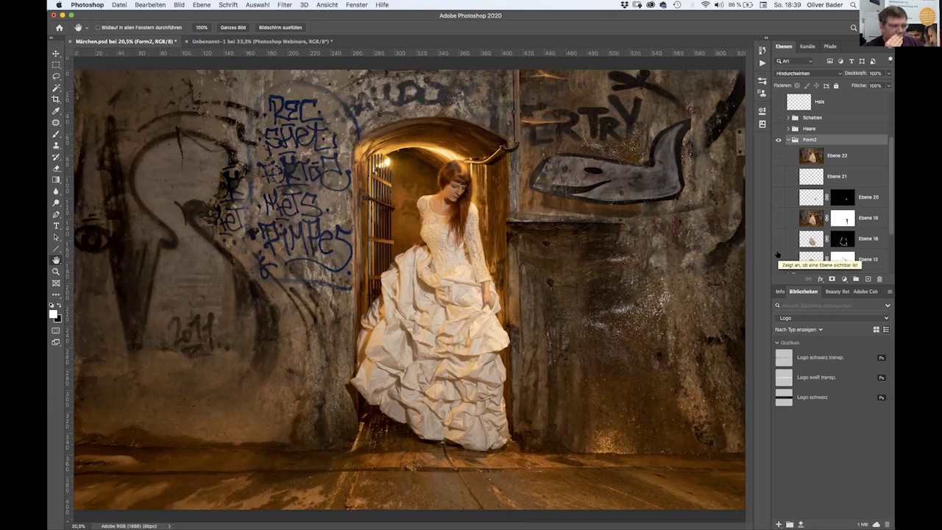
pyautogui.click(778, 258)
pyautogui.click(778, 258)
pyautogui.click(778, 258)
pyautogui.click(778, 258)
pyautogui.click(778, 258)
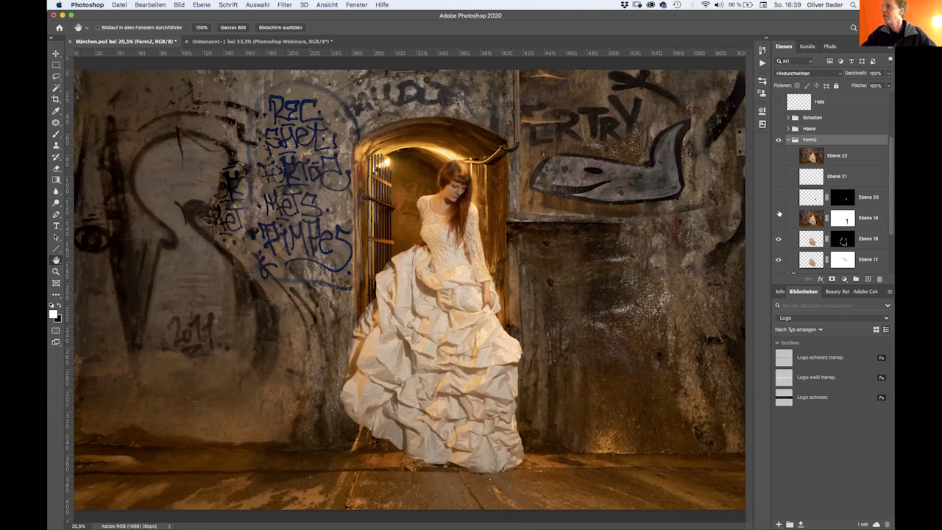
# Show Ebene 19, Ebene 20, Ebene 21 and Ebene 22 one after another, comparing the dress at each stage.
pyautogui.click(779, 216)
pyautogui.click(778, 217)
pyautogui.click(779, 217)
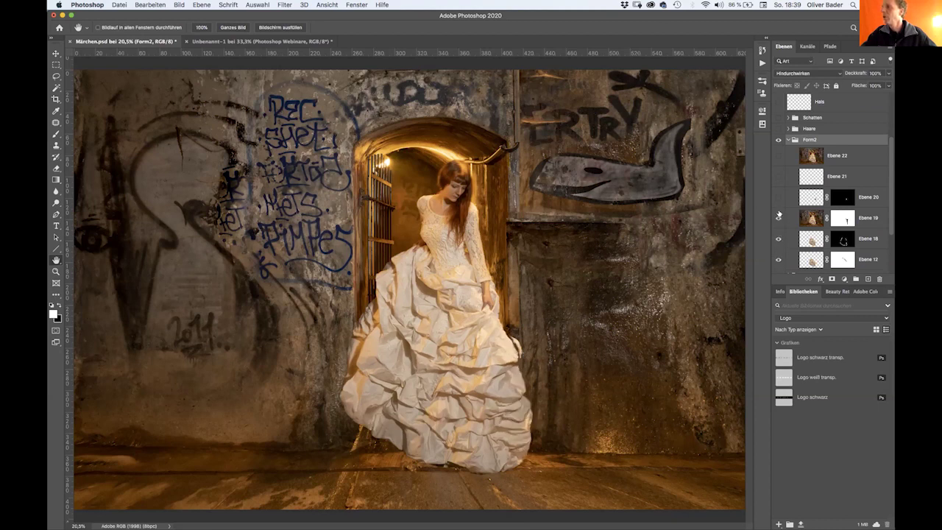
pyautogui.click(779, 197)
pyautogui.click(779, 197)
pyautogui.click(778, 198)
pyautogui.click(776, 177)
pyautogui.click(777, 177)
pyautogui.click(778, 156)
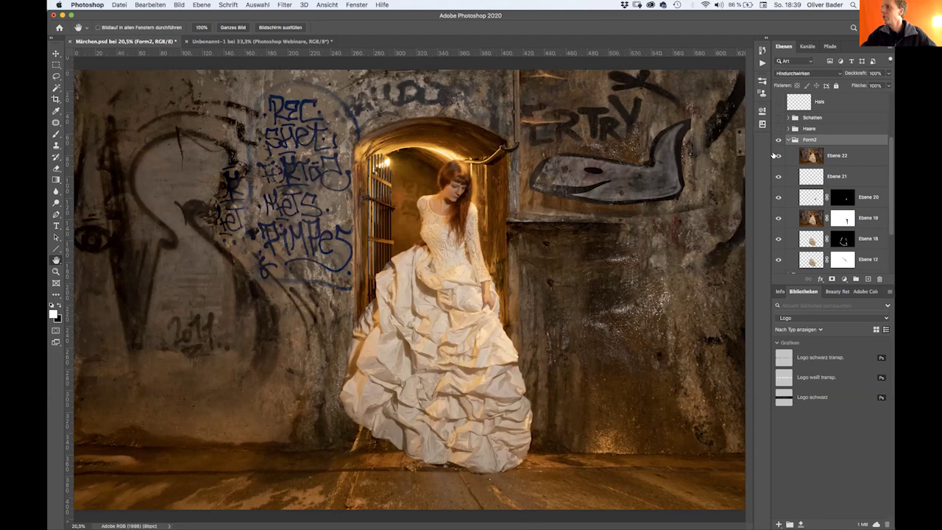
# Compare the figure with Ebene 22 hidden and shown, leave it visible, and collapse the Form2 group.
pyautogui.click(773, 155)
pyautogui.click(773, 155)
pyautogui.click(773, 155)
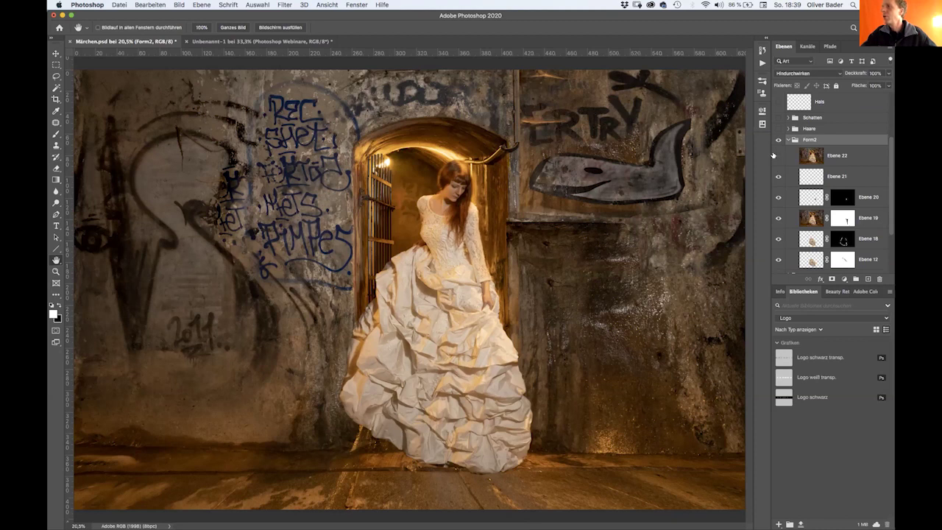
pyautogui.click(774, 155)
pyautogui.click(774, 155)
pyautogui.click(774, 156)
pyautogui.click(774, 155)
pyautogui.click(773, 155)
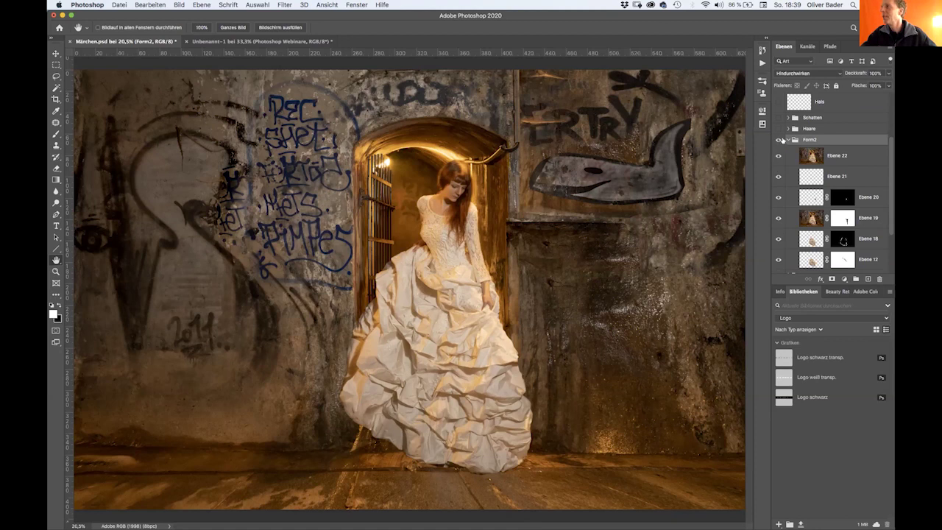
pyautogui.click(788, 139)
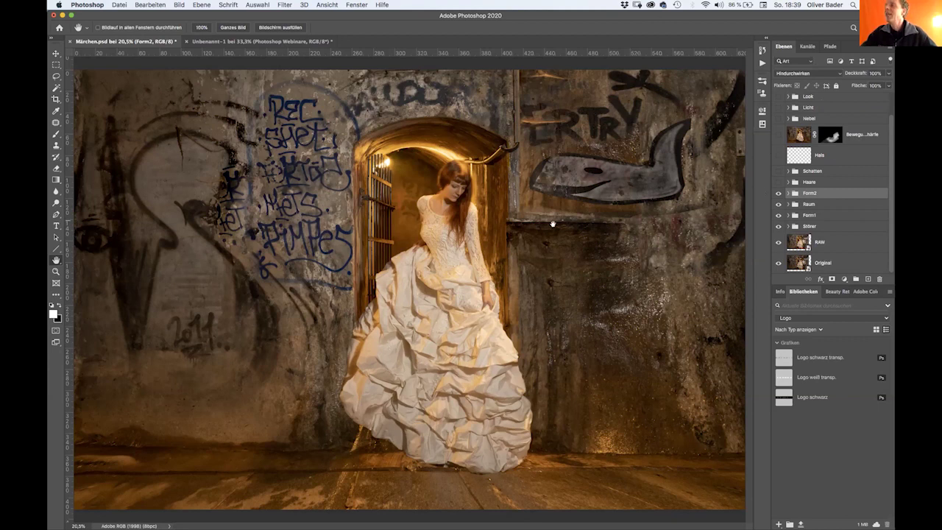
# Show and expand the Haare group, and make Ebene 26, Ebene 25 and Ebene 24 visible.
pyautogui.click(778, 182)
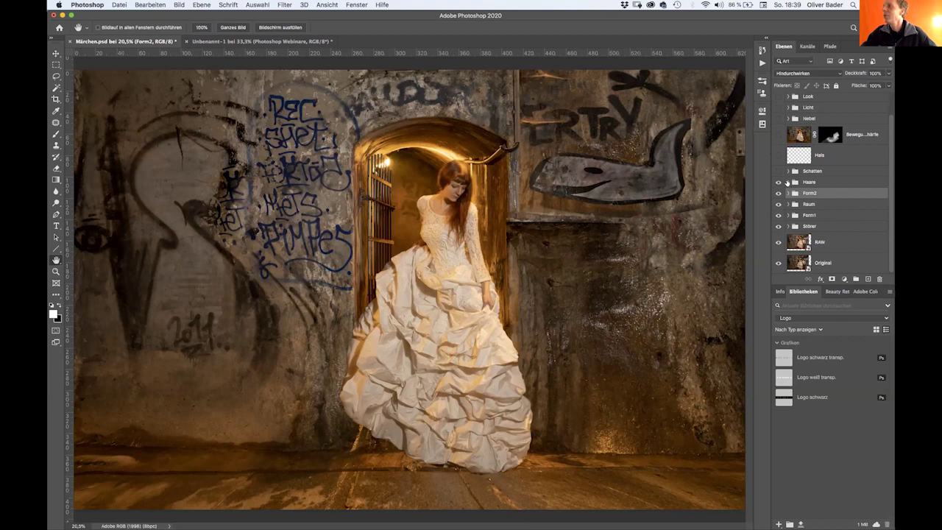
pyautogui.click(788, 182)
pyautogui.moveTo(778, 198); pyautogui.dragTo(778, 218)
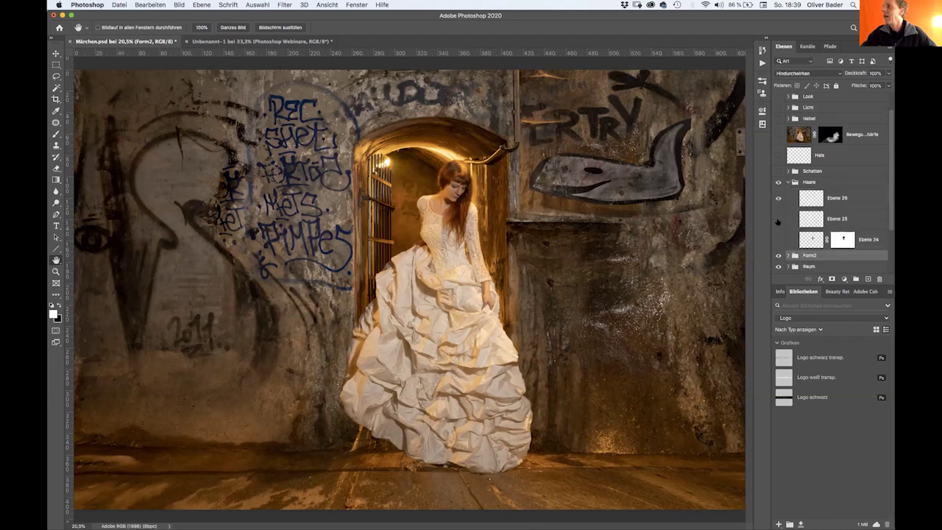
pyautogui.scroll(-3, 889, 206)
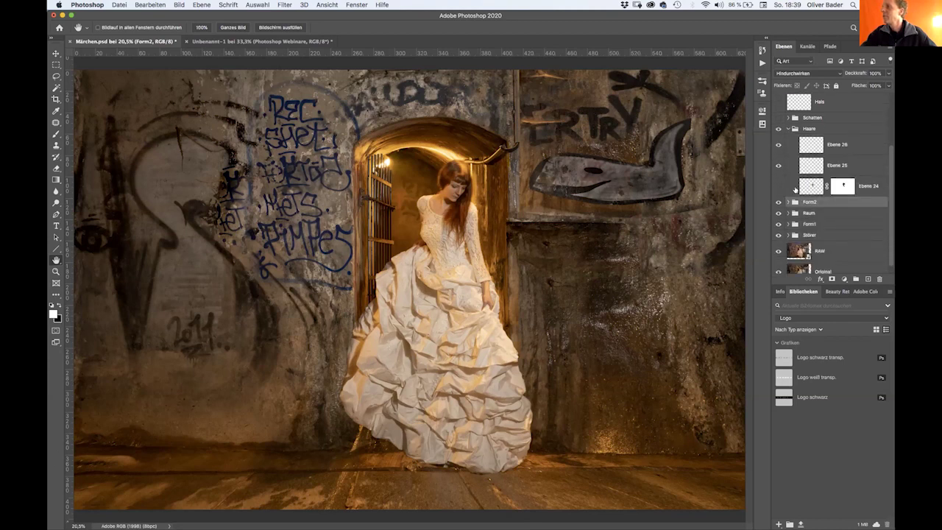
pyautogui.click(784, 185)
pyautogui.click(778, 186)
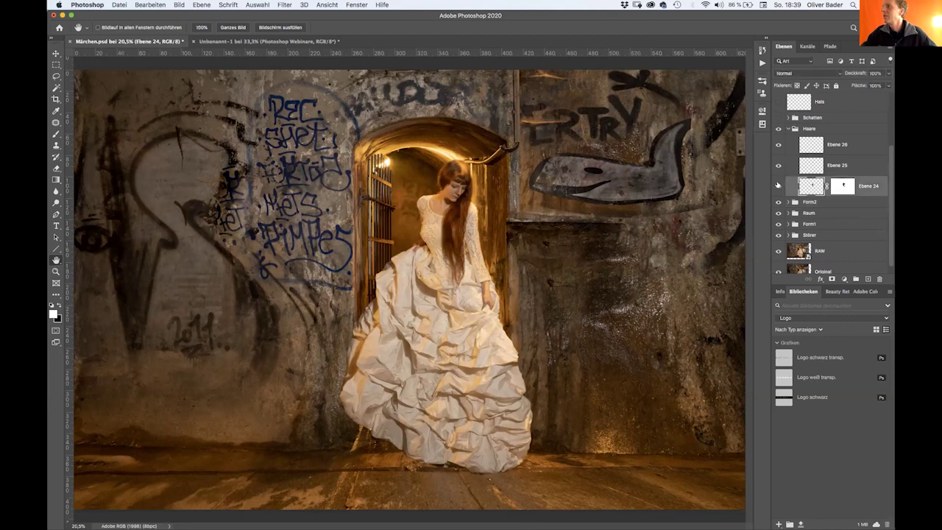
# Compare the woman's hair with the Haare group hidden and shown, leave it visible, and collapse the group.
pyautogui.click(778, 127)
pyautogui.click(778, 128)
pyautogui.click(778, 127)
pyautogui.click(778, 127)
pyautogui.click(788, 128)
pyautogui.scroll(2, 887, 173)
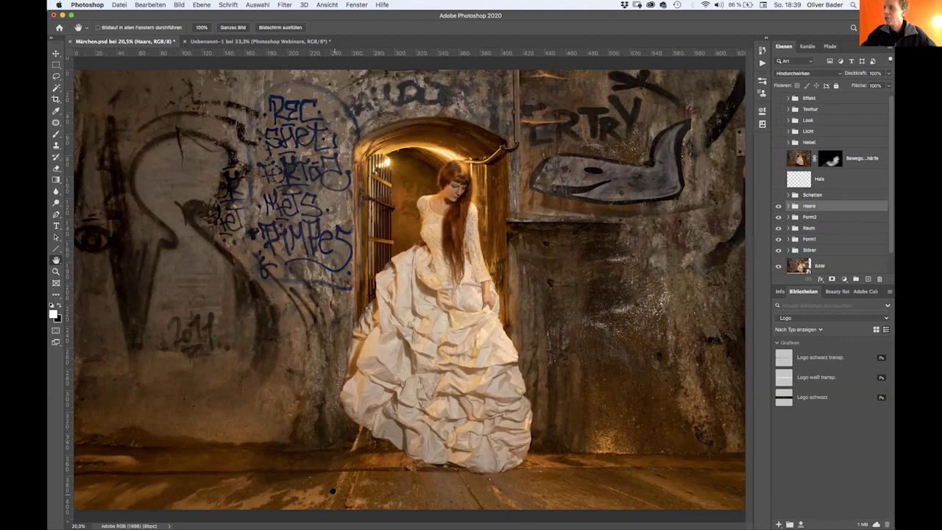
# Show Ebene 27 and the Schatten curves in the Schatten group, compare the shadow beneath the dress, and collapse the group.
pyautogui.click(778, 195)
pyautogui.click(788, 195)
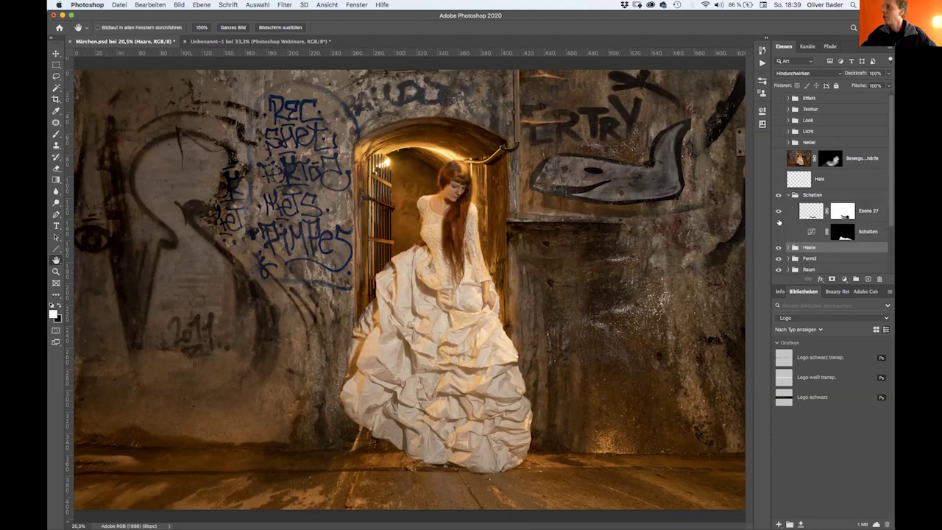
pyautogui.click(780, 212)
pyautogui.click(778, 231)
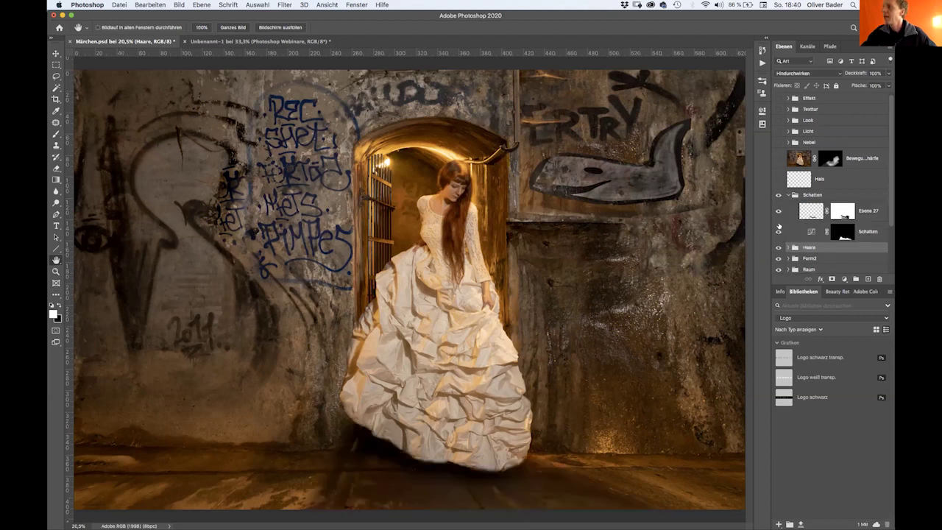
pyautogui.click(779, 231)
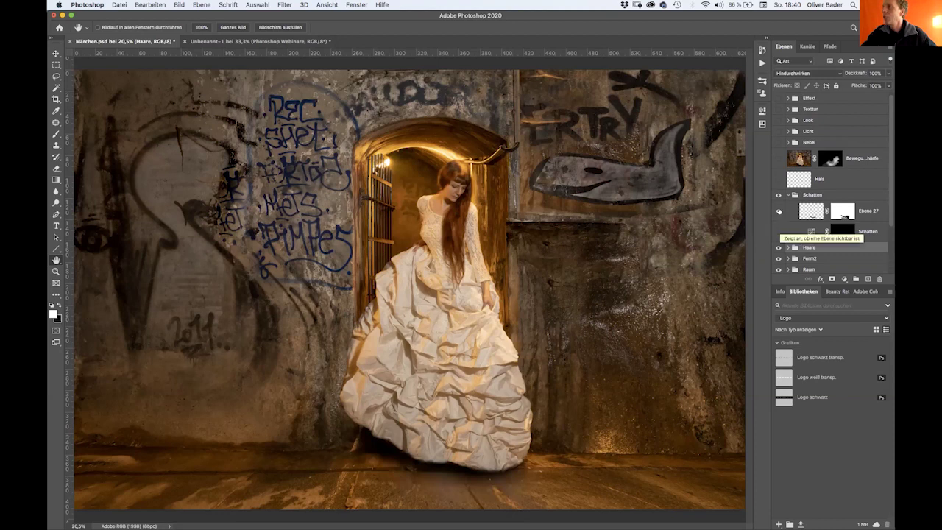
pyautogui.click(779, 231)
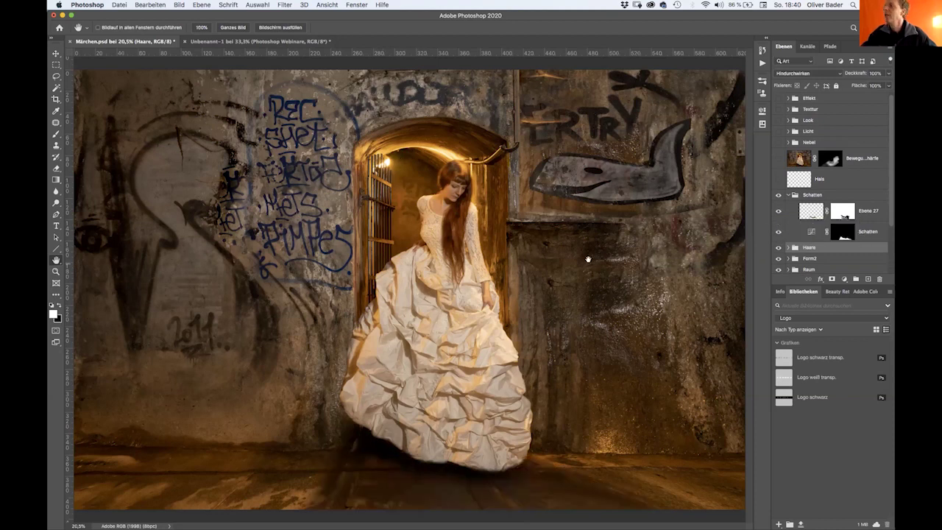
pyautogui.click(787, 194)
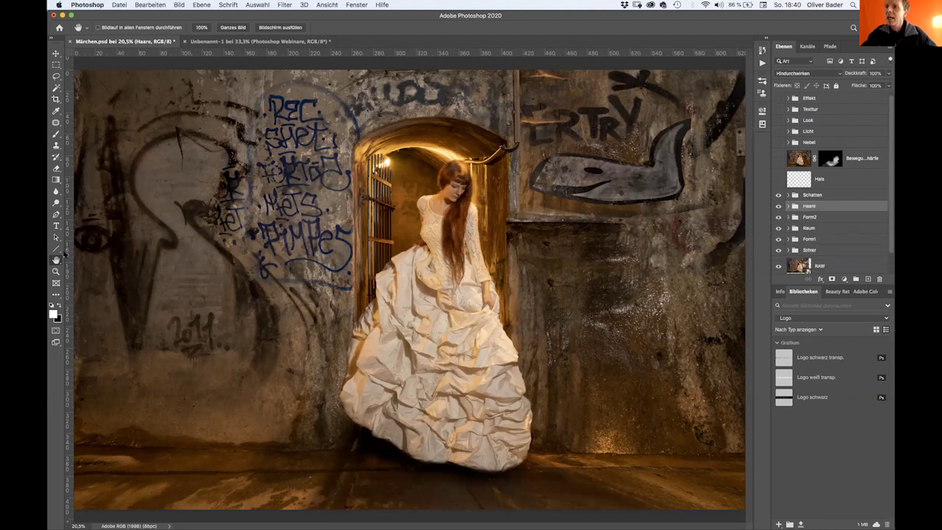
# Compare the woman's neck at 200% with and without the Hals layer, leave it visible, and fit the image on screen.
pyautogui.click(56, 271)
pyautogui.moveTo(443, 187); pyautogui.dragTo(425, 212)
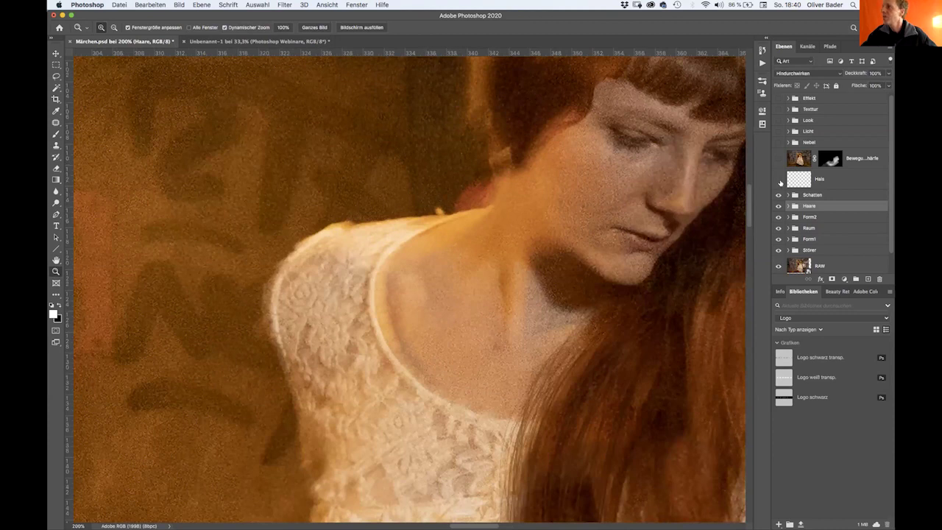
pyautogui.click(780, 179)
pyautogui.click(779, 179)
pyautogui.click(779, 179)
pyautogui.click(779, 180)
pyautogui.click(779, 180)
pyautogui.press('super+1')
pyautogui.press('super+0')
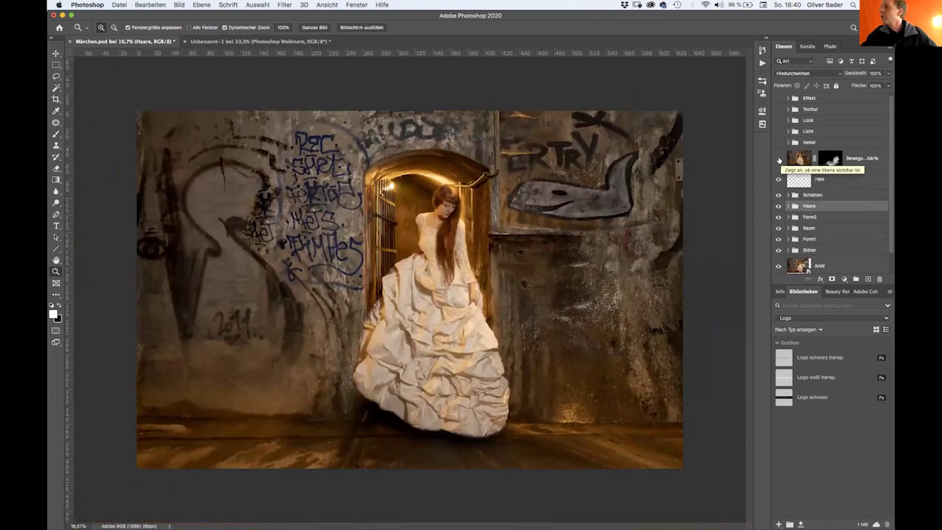
# Inspect the woman's hair and upper body at 100% with the motion-blur layer above Hals hidden, then show that layer.
pyautogui.click(779, 159)
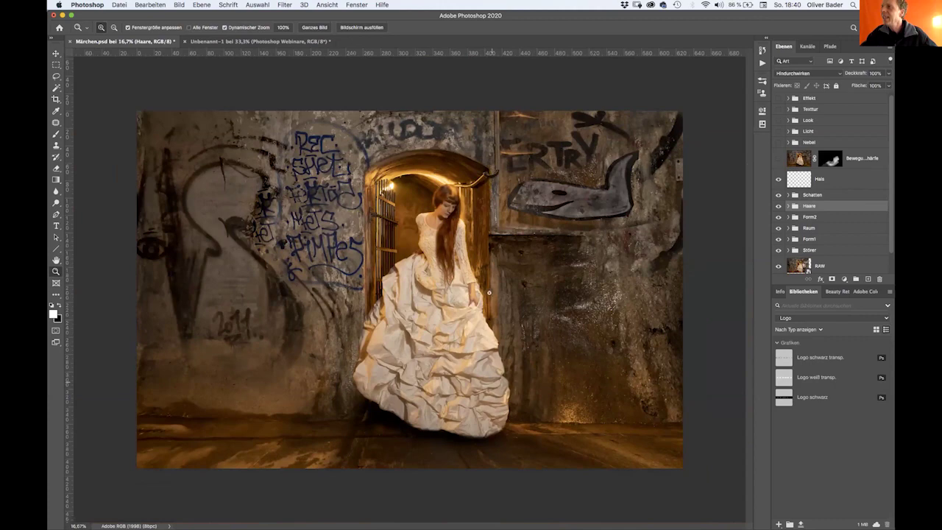
pyautogui.click(439, 189)
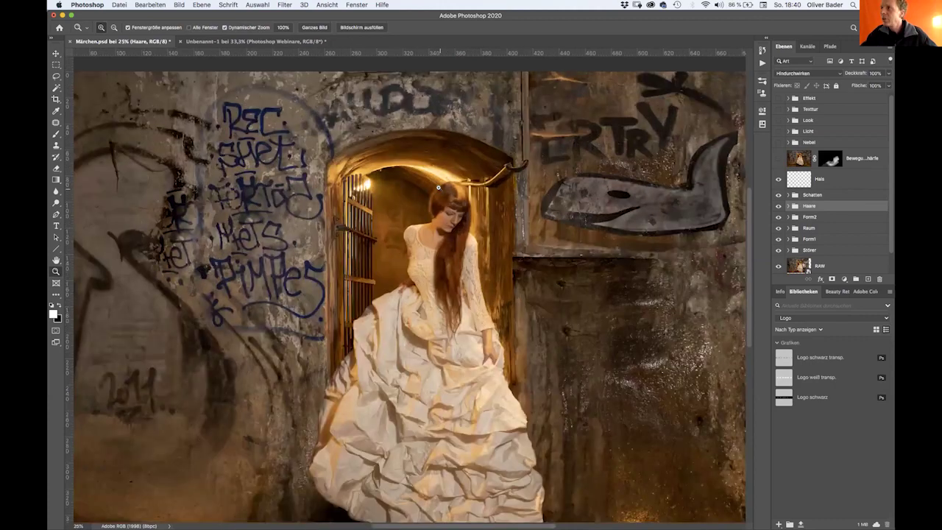
pyautogui.click(434, 189)
pyautogui.click(431, 189)
pyautogui.click(434, 221)
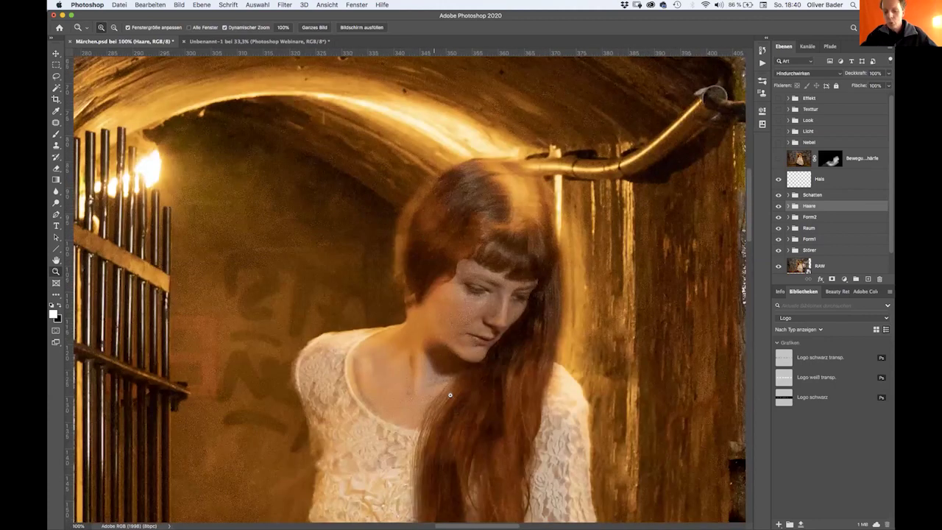
pyautogui.press('super+minus')
pyautogui.press('super+minus')
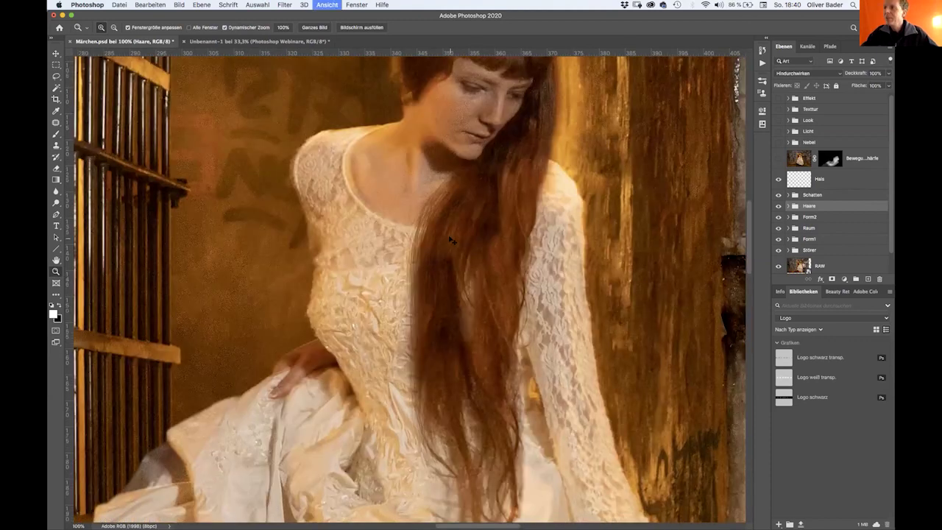
pyautogui.press('super+minus')
pyautogui.press('super+minus')
pyautogui.press('super+minus')
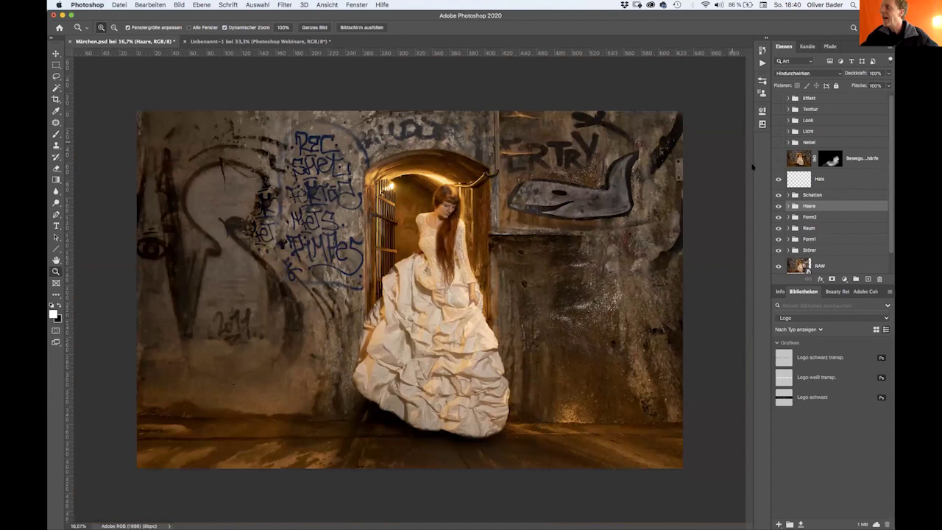
pyautogui.click(779, 160)
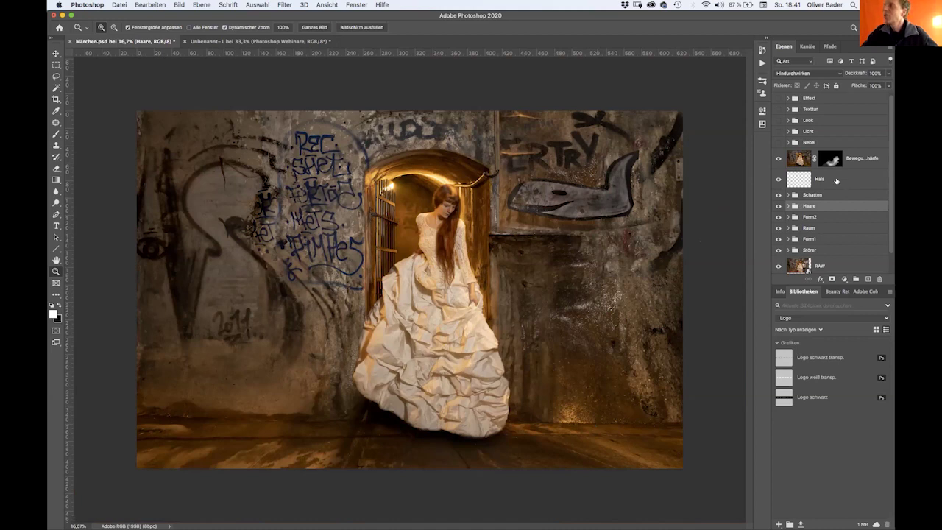
# Show the Nebel group, make its fog subgroup and the Kurven 6 layer visible, and collapse the group.
pyautogui.click(778, 142)
pyautogui.click(788, 142)
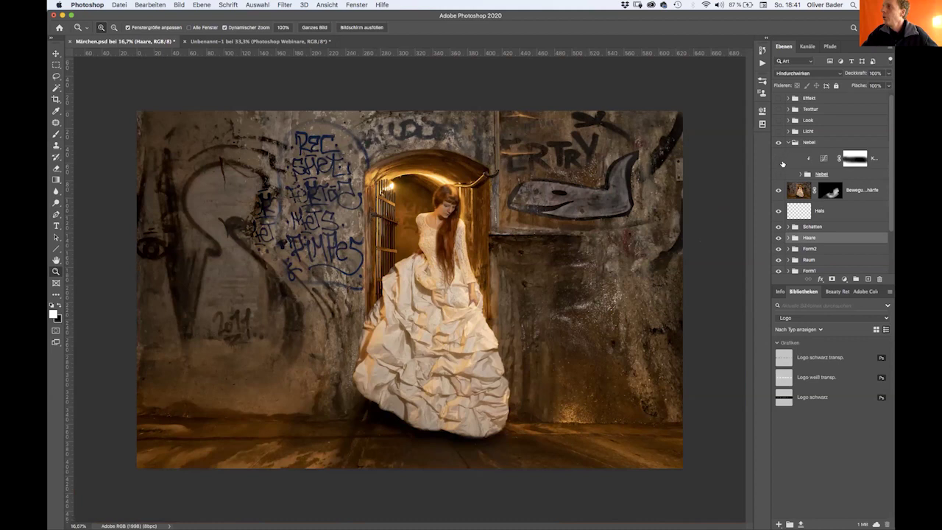
pyautogui.click(778, 174)
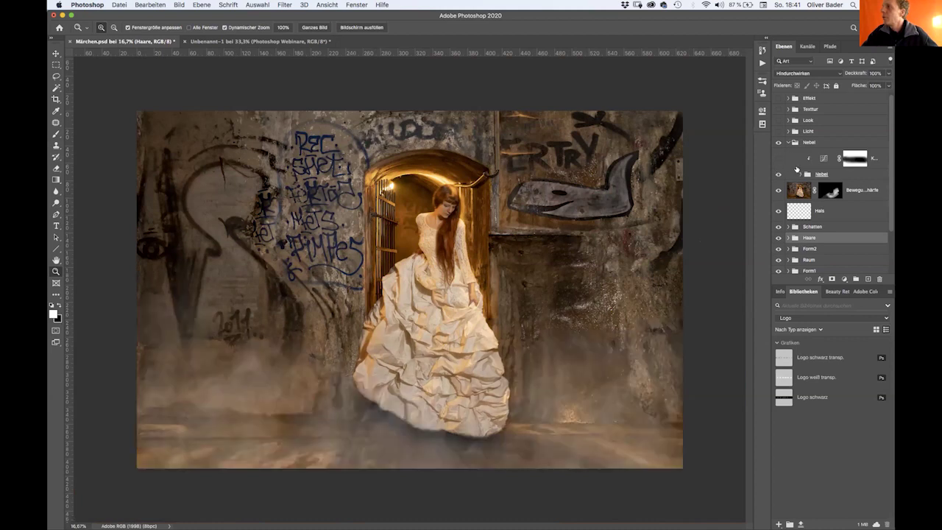
pyautogui.click(795, 167)
pyautogui.click(801, 173)
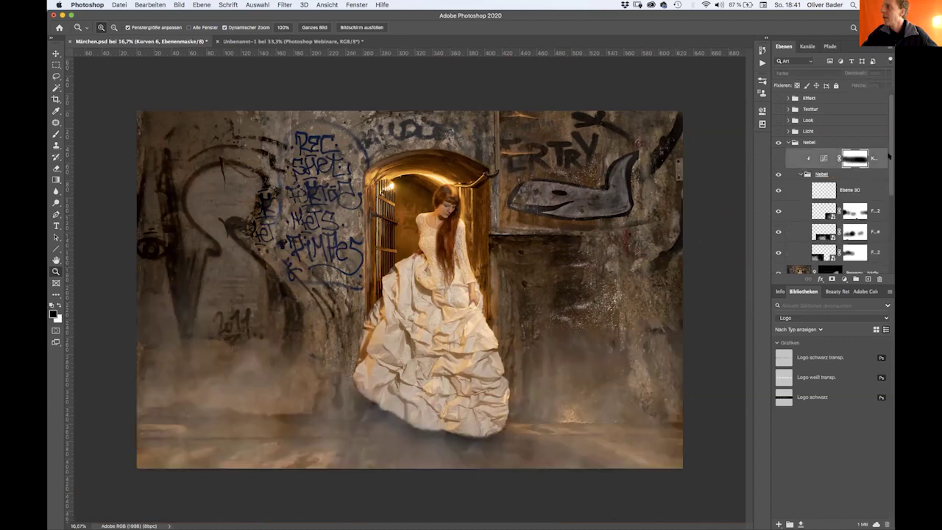
pyautogui.click(778, 158)
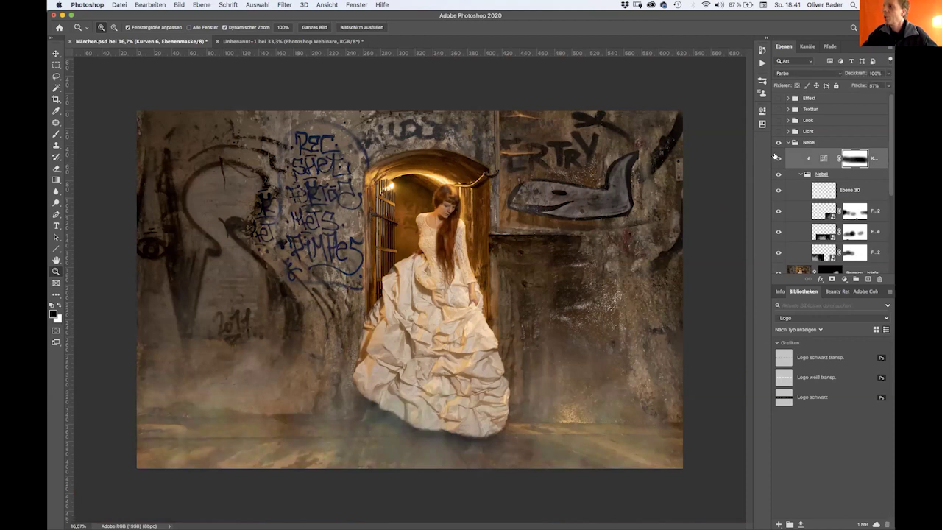
pyautogui.click(786, 142)
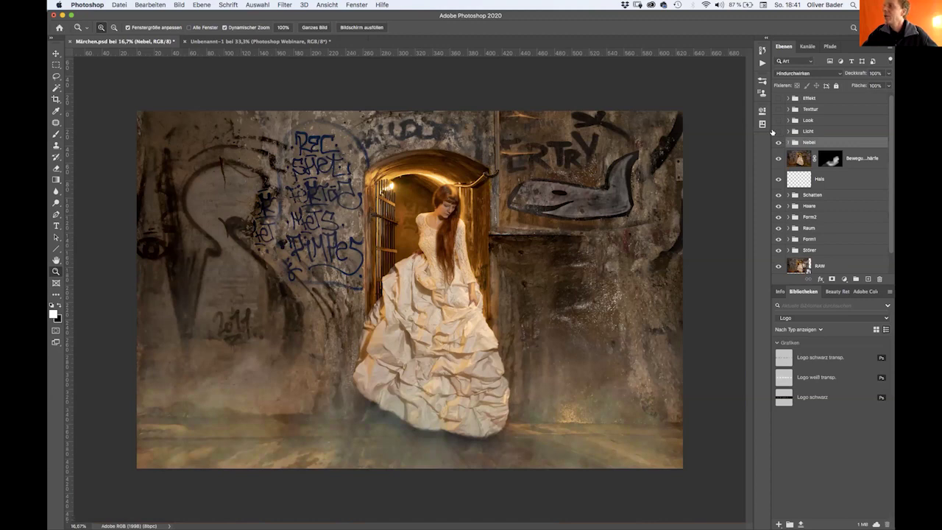
# Show and expand the Licht group, make its color balance layer visible, and compare the Kurven 3 darkening before leaving it visible.
pyautogui.click(784, 131)
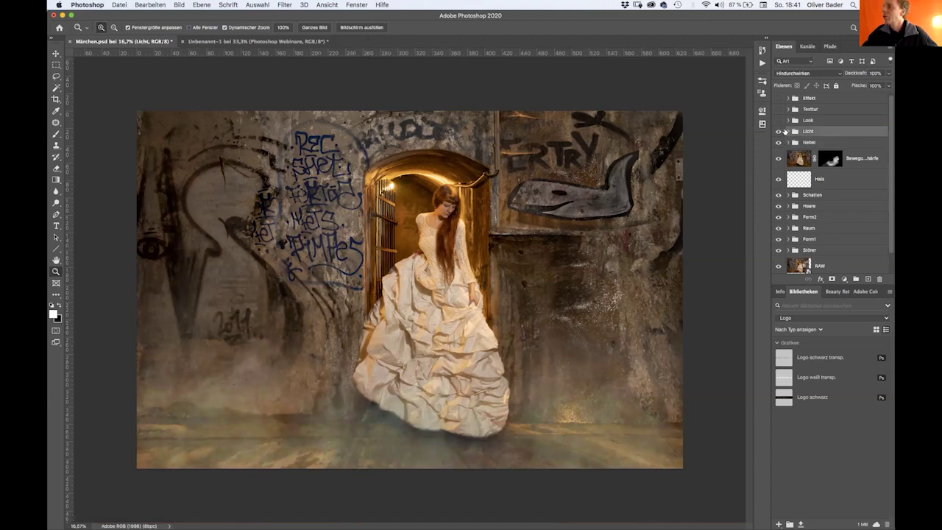
pyautogui.click(788, 131)
pyautogui.click(776, 231)
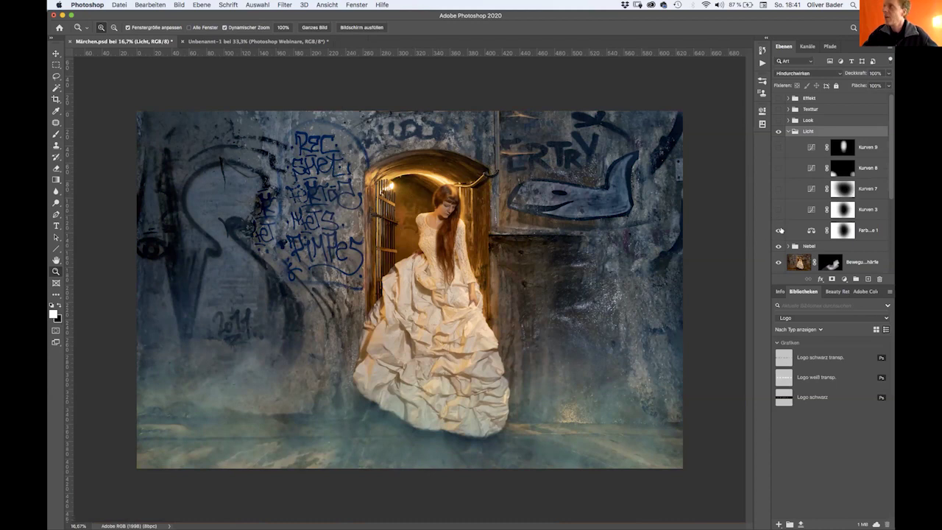
pyautogui.click(778, 209)
pyautogui.click(778, 209)
pyautogui.click(778, 209)
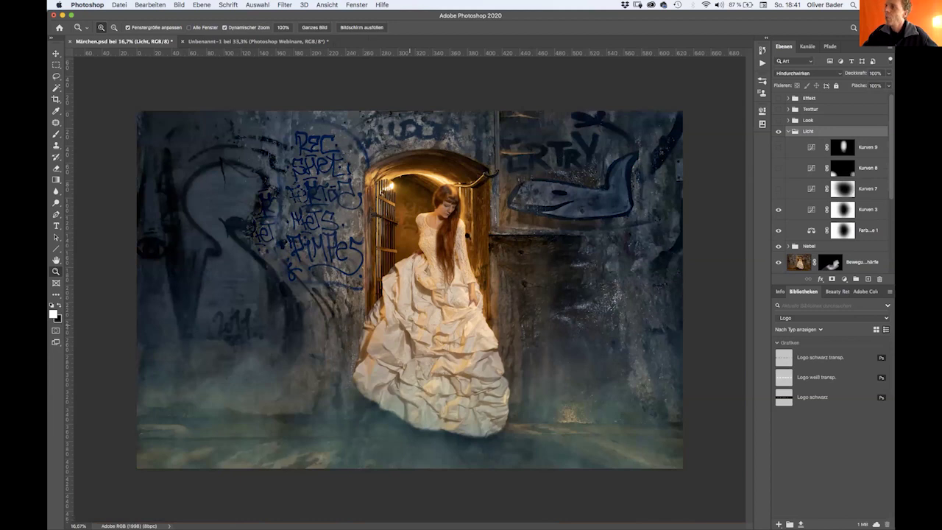
# Make the three remaining curves layers above Kurven 3 visible in the Licht group and collapse the group.
pyautogui.click(779, 188)
pyautogui.click(777, 167)
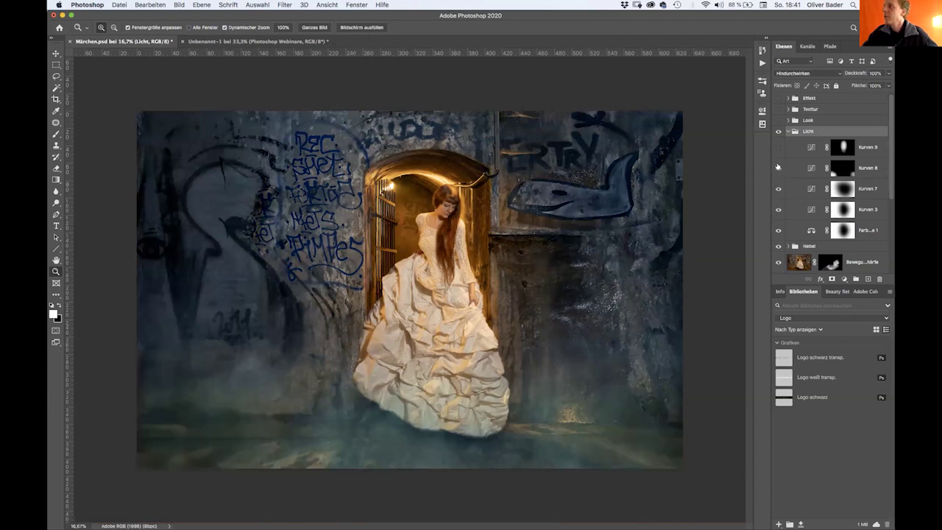
pyautogui.click(778, 167)
pyautogui.click(778, 167)
pyautogui.click(779, 147)
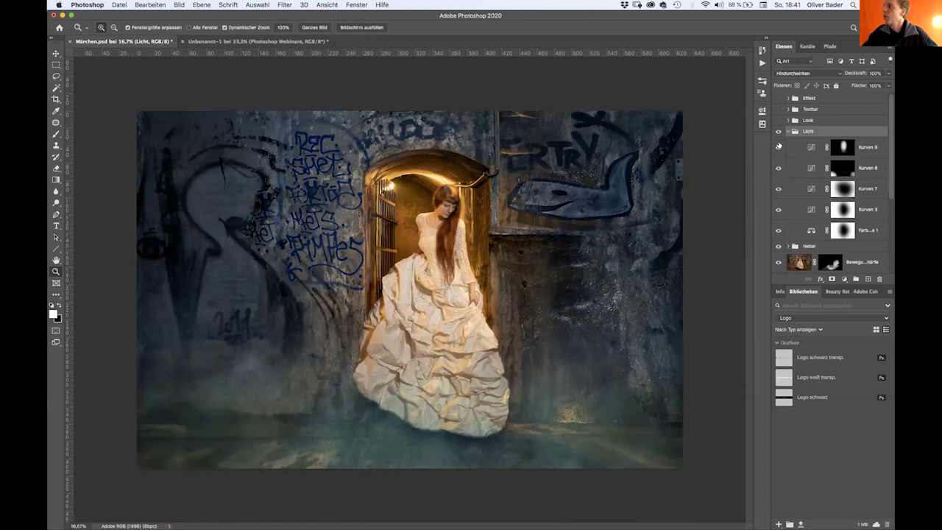
pyautogui.click(786, 130)
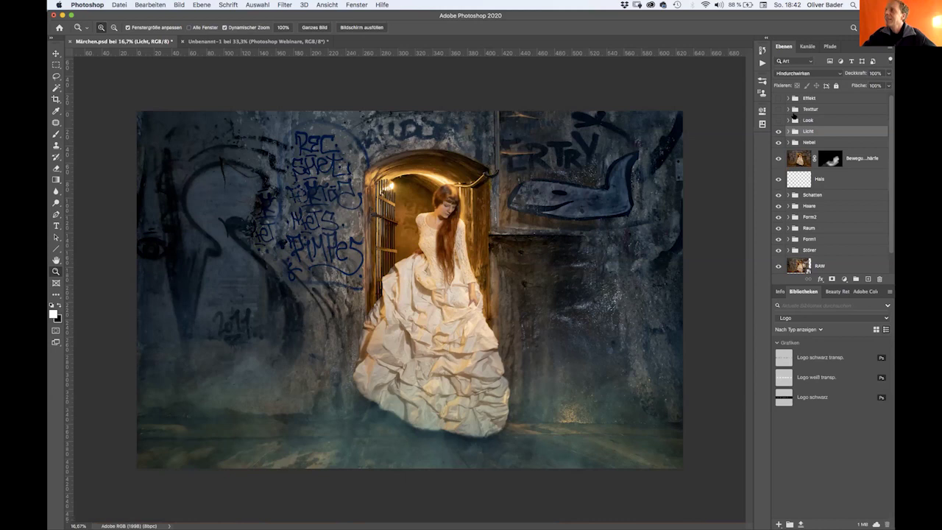
# Show the Look group with its selective color and Kurven 11 layers, collapse it, and compare the image with and without the group.
pyautogui.click(788, 120)
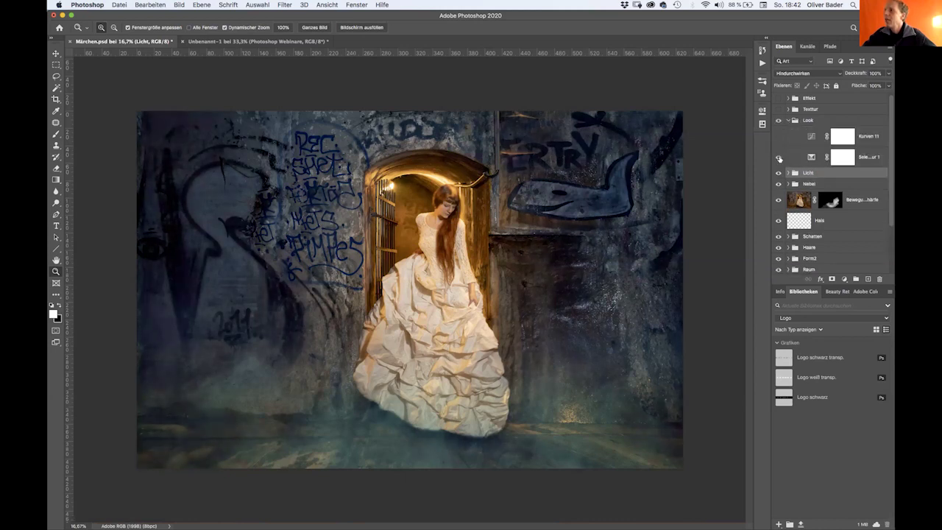
pyautogui.click(779, 137)
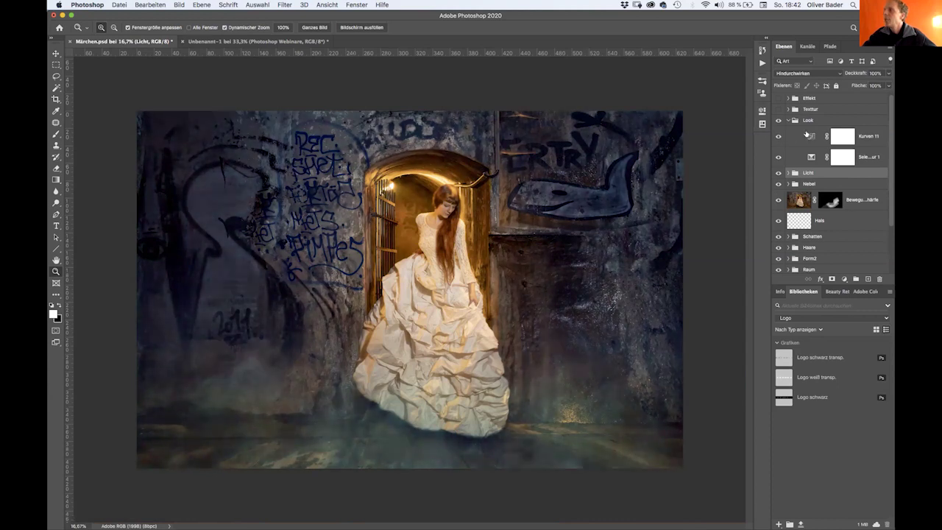
pyautogui.click(787, 120)
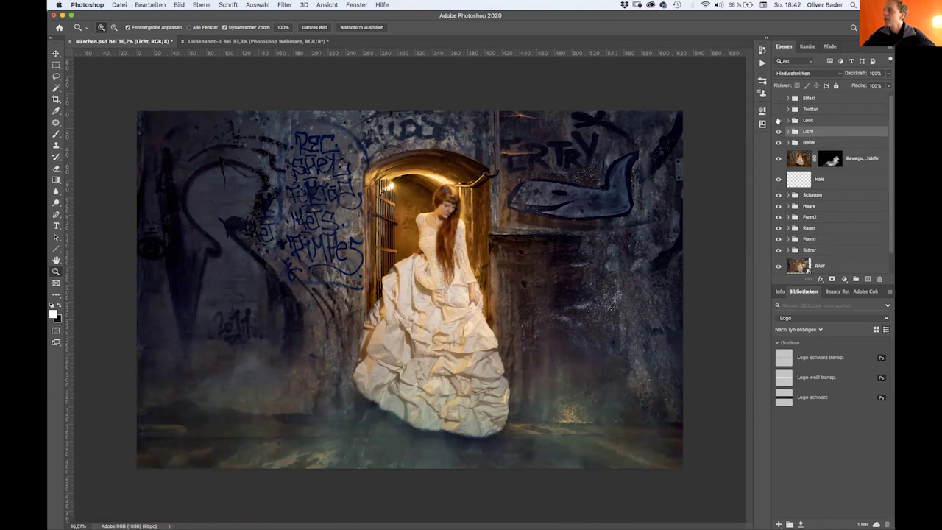
pyautogui.click(778, 120)
pyautogui.click(778, 120)
pyautogui.click(777, 120)
pyautogui.click(778, 120)
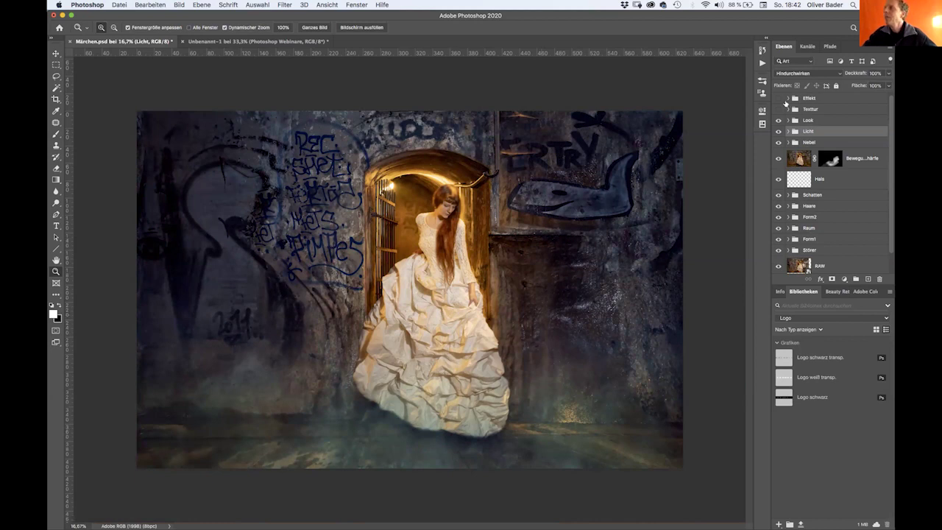
# Show and expand the Textur group, and make its BOKEH-1 and 08_Grunge_Braun layers visible.
pyautogui.click(788, 109)
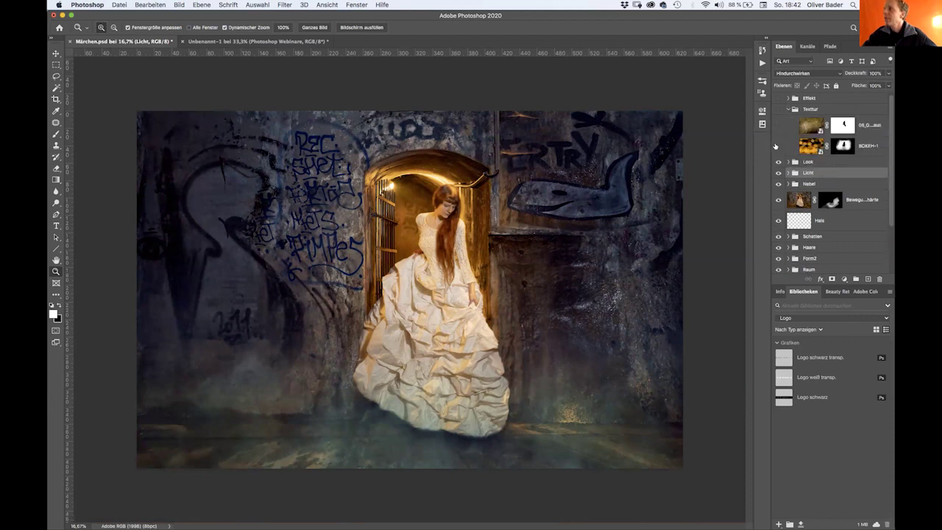
pyautogui.click(777, 146)
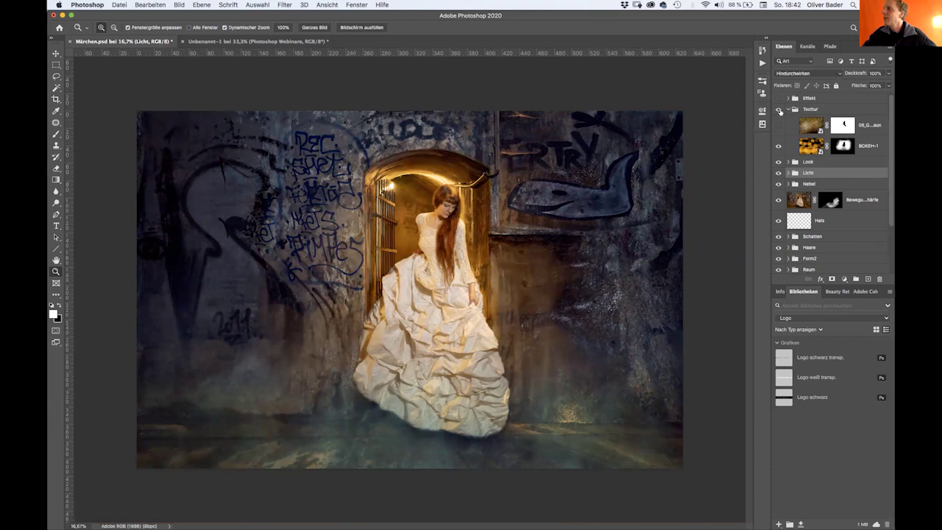
pyautogui.click(788, 109)
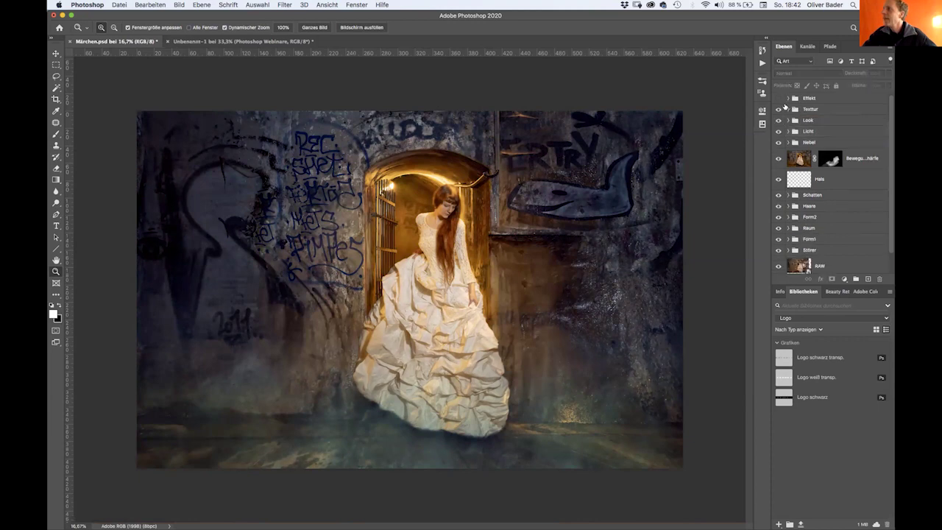
pyautogui.click(787, 109)
pyautogui.click(779, 125)
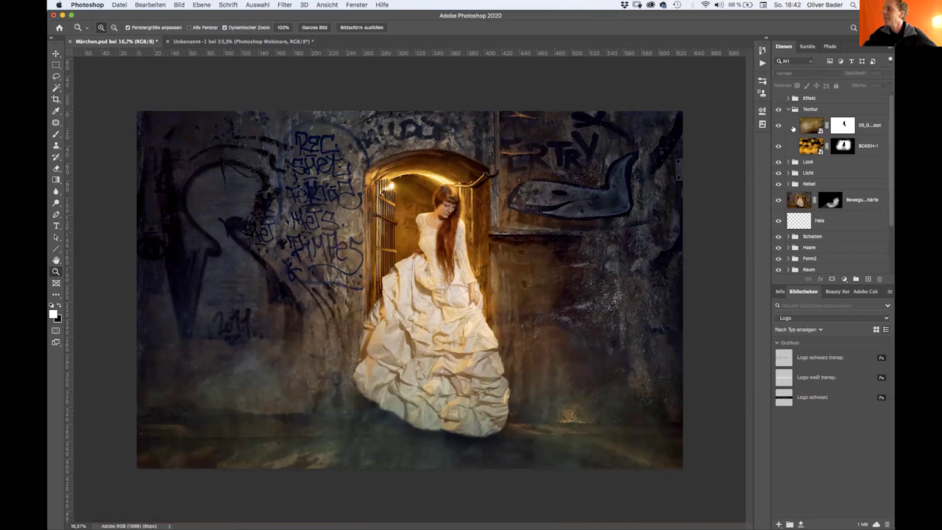
# View the source images of the BOKEH-1 and 08_Grunge_Braun smart objects in Camera Raw, cancelling each without changes.
pyautogui.click(809, 145)
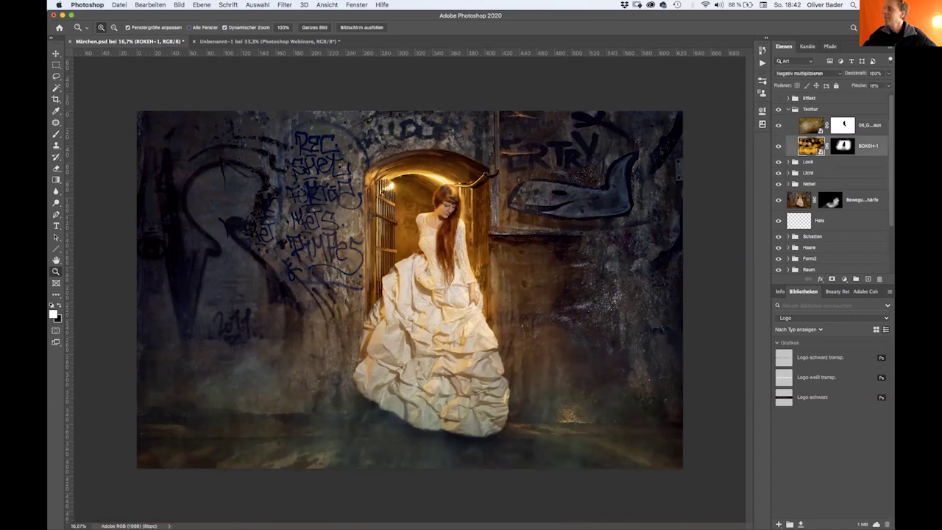
pyautogui.doubleClick(810, 145)
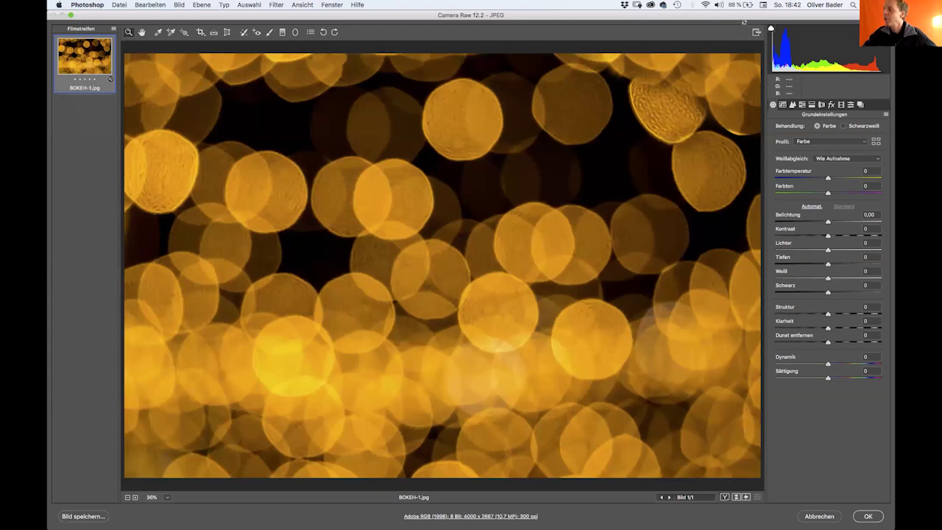
pyautogui.click(819, 517)
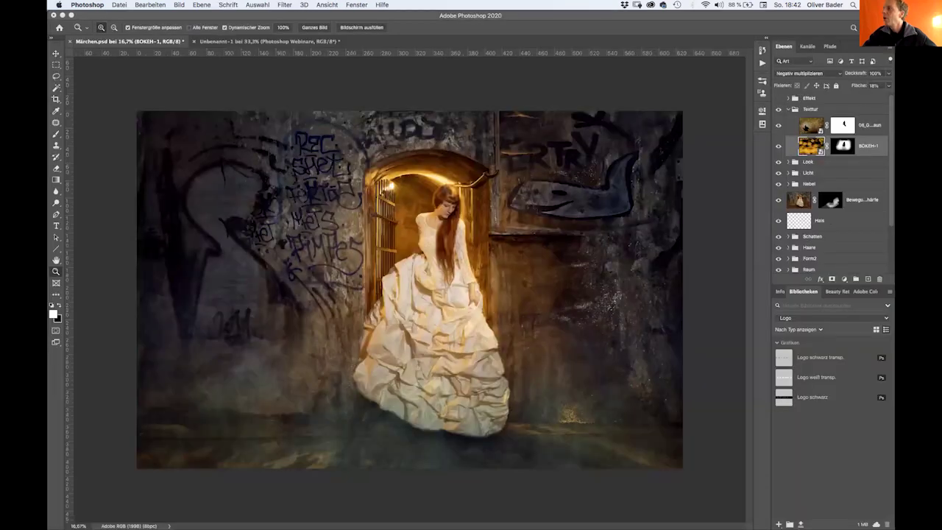
pyautogui.click(802, 126)
pyautogui.doubleClick(805, 124)
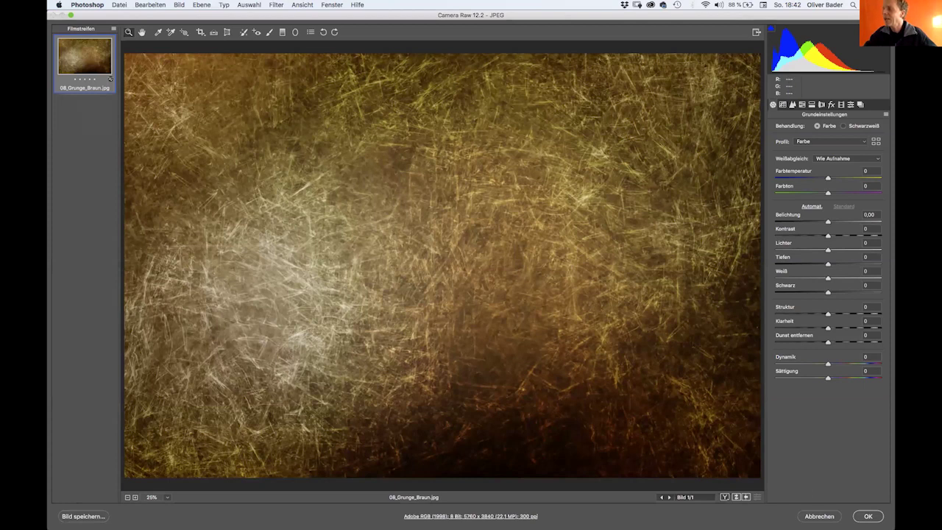
pyautogui.click(829, 517)
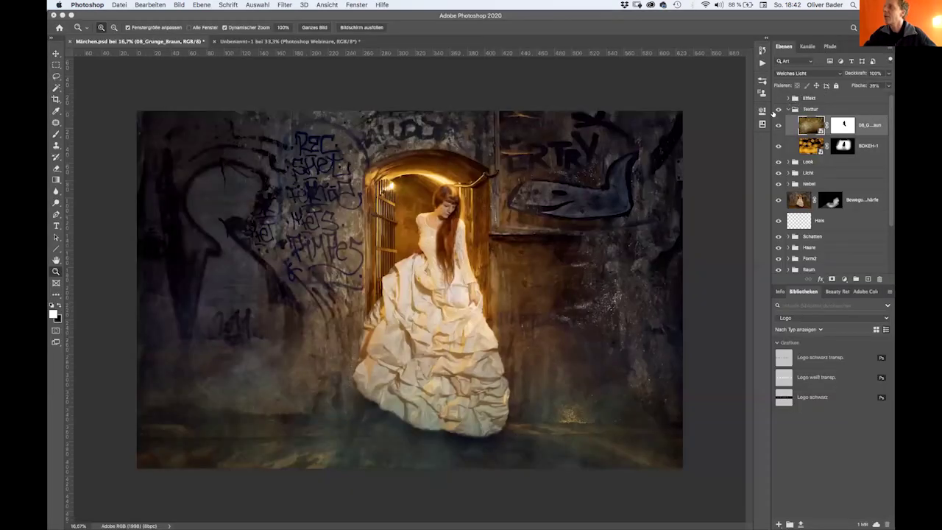
# Compare the dress and surrounding walls at 50% with and without the Textur group, leave it visible, and return to the full image.
pyautogui.press('super+plus')
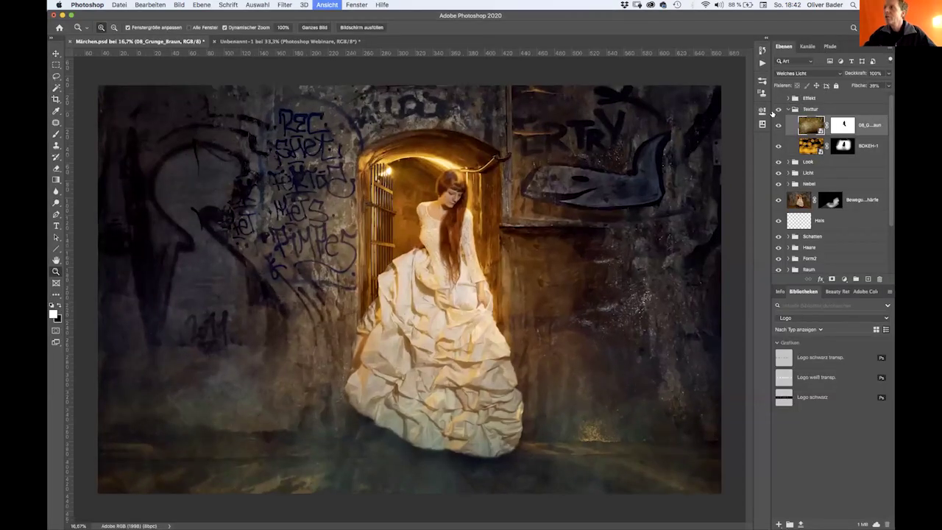
pyautogui.press('super+plus')
pyautogui.press('super+plus')
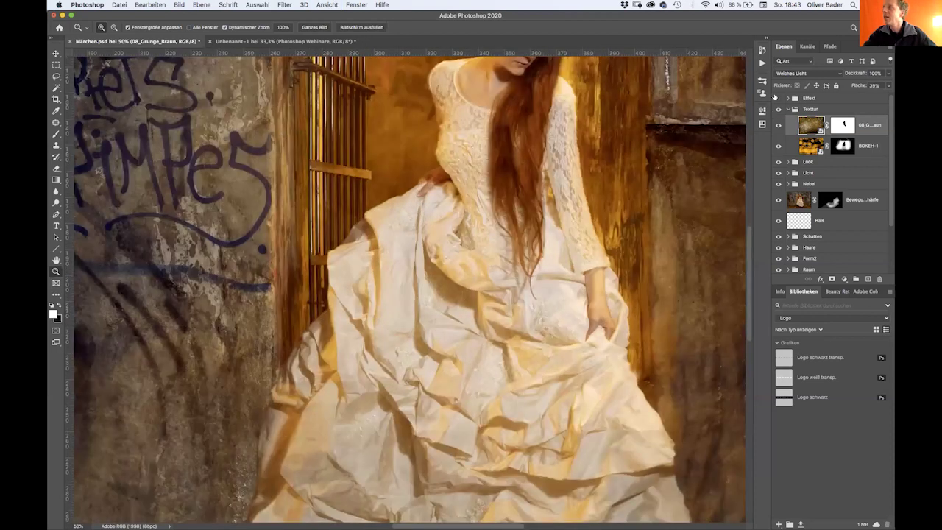
pyautogui.click(778, 109)
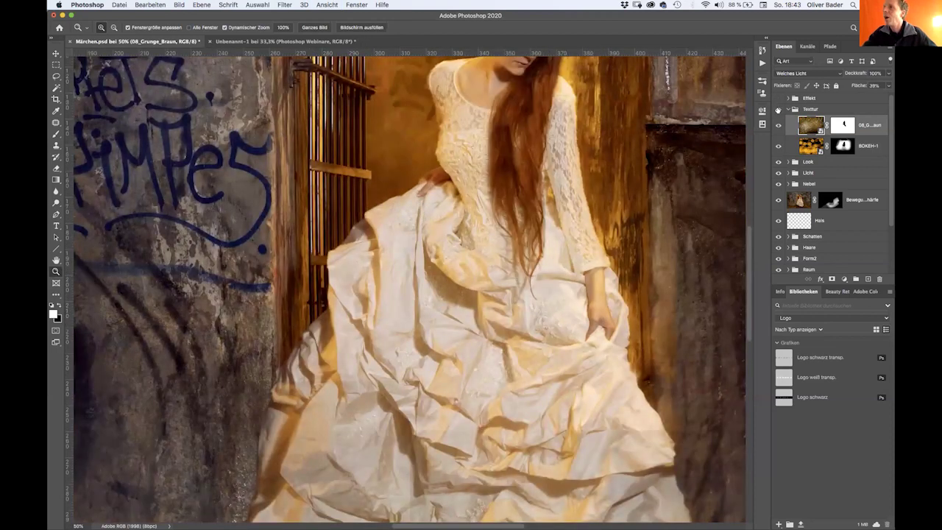
pyautogui.click(777, 109)
pyautogui.click(778, 109)
pyautogui.click(778, 109)
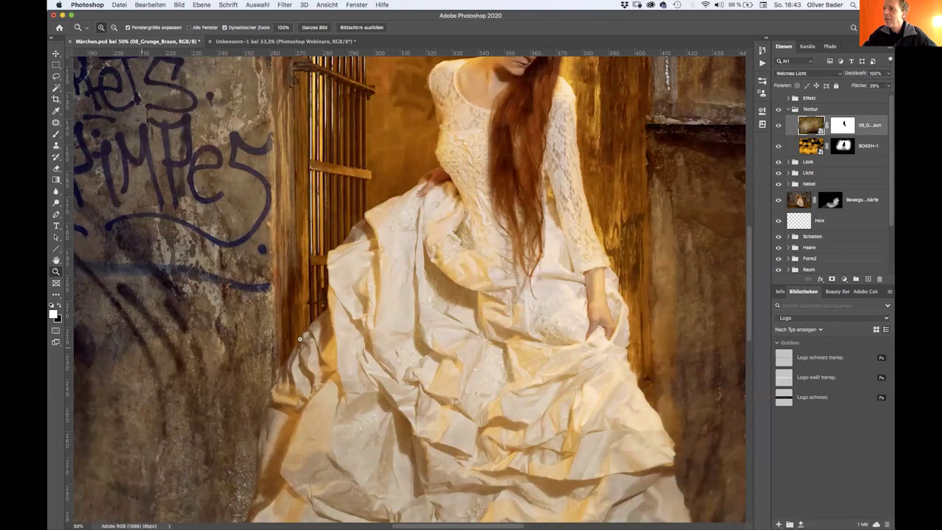
pyautogui.press('super+minus')
pyautogui.press('super+minus')
pyautogui.press('super+minus')
pyautogui.press('super+minus')
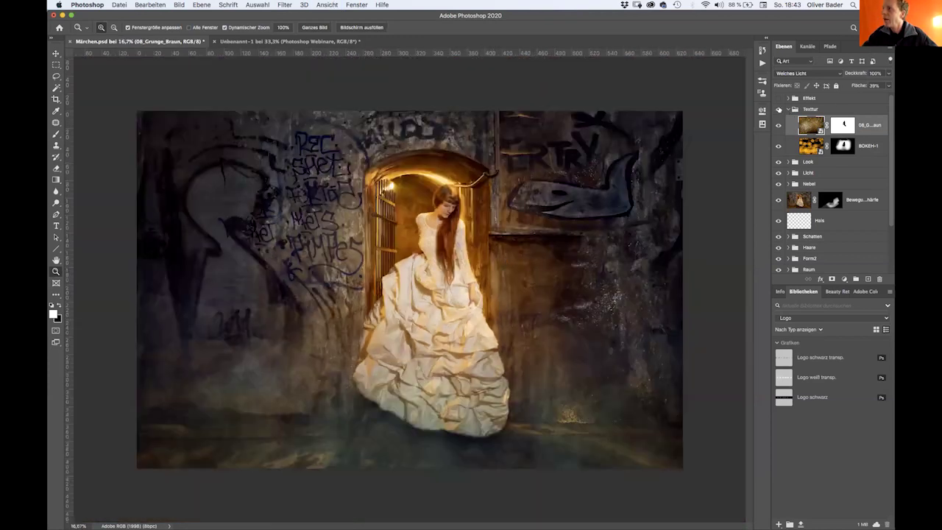
# Compare the full image with and without the Textur group, leaving the group visible.
pyautogui.click(779, 108)
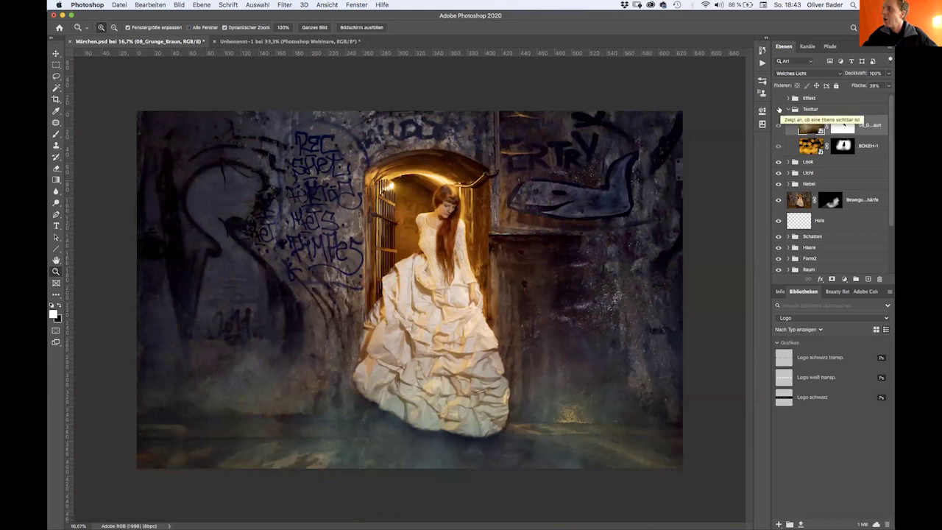
pyautogui.click(779, 109)
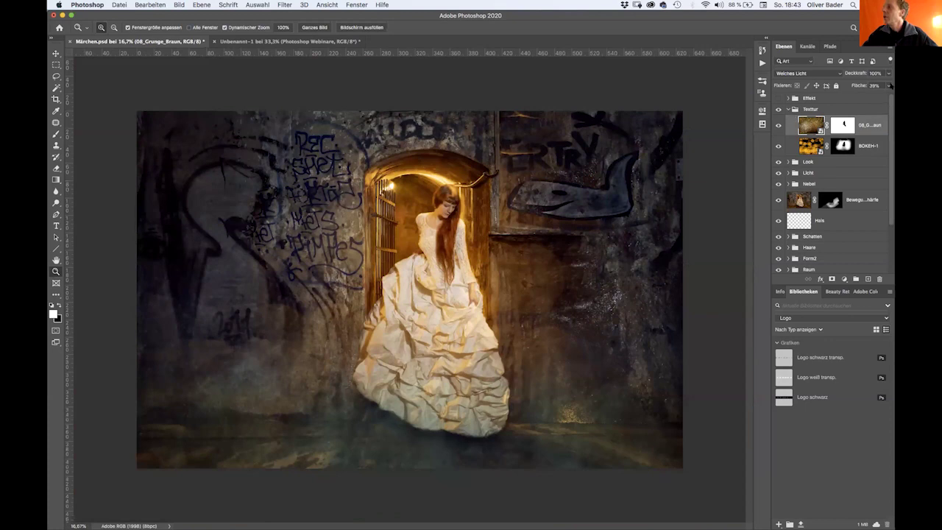
# Expand the Effekt group and show its Farb…ng 1 adjustment layer, comparing the image with and without it.
pyautogui.click(788, 100)
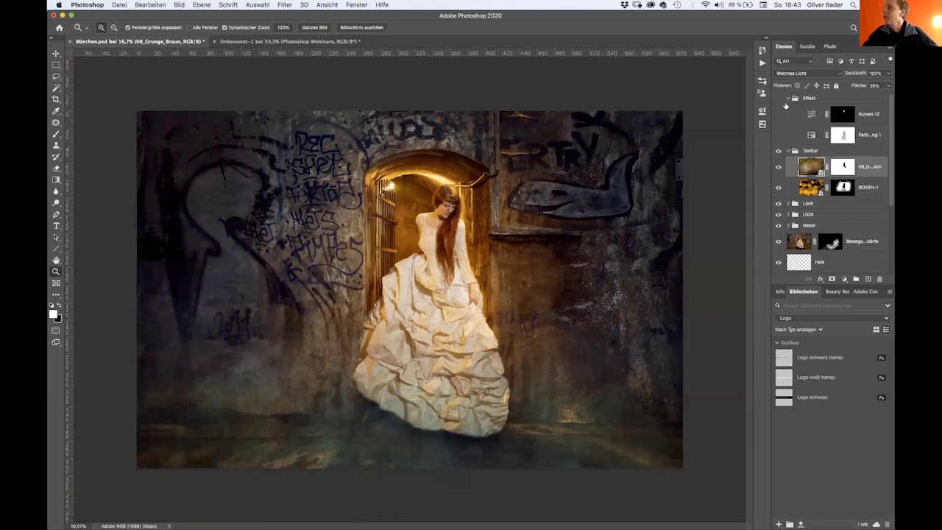
pyautogui.click(778, 135)
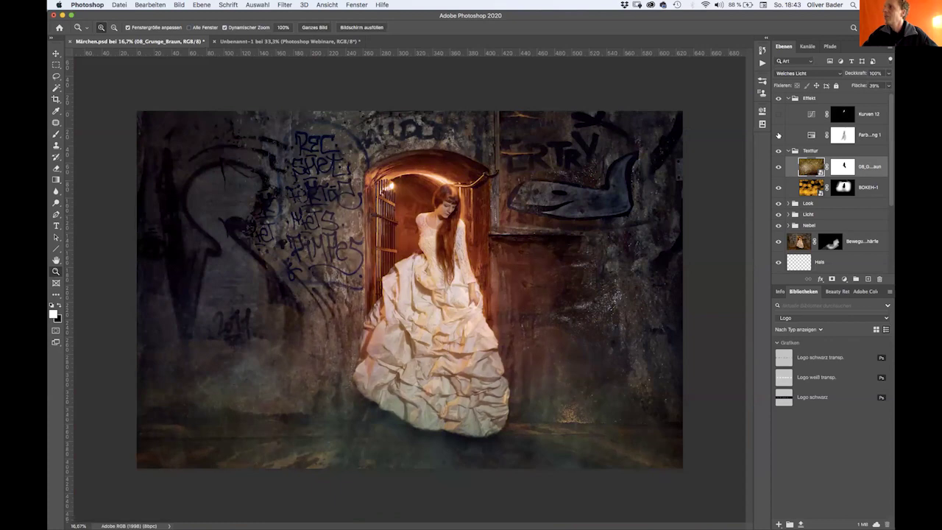
pyautogui.click(778, 135)
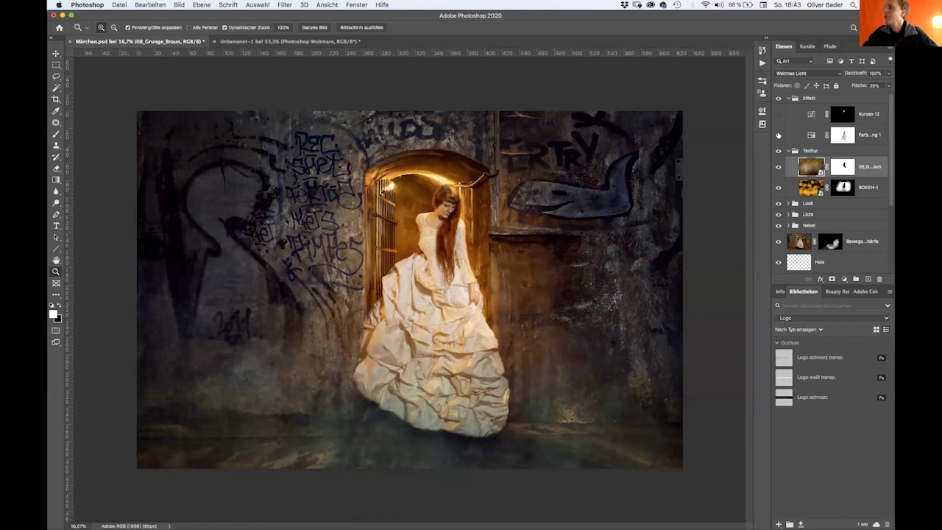
pyautogui.click(778, 135)
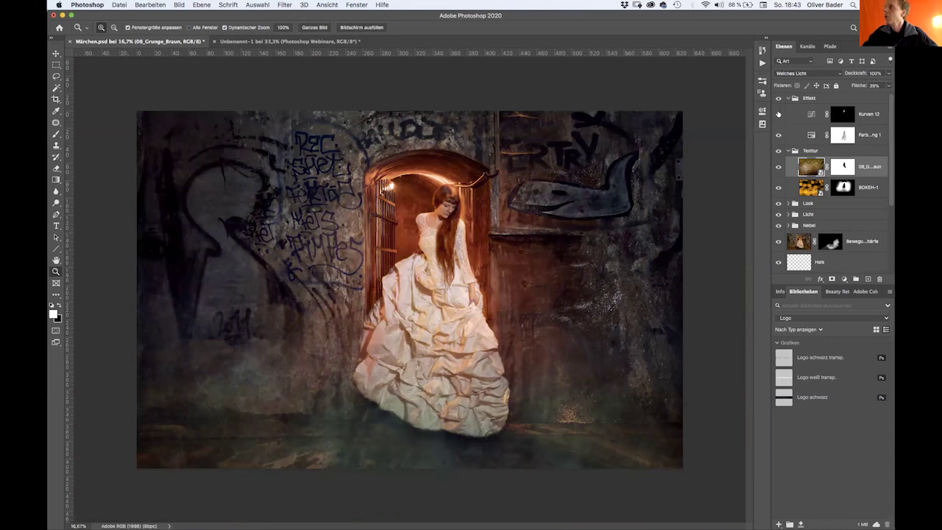
# Show the Kurven 12 layer in the Effekt group, compare the image with and without it, and collapse the group.
pyautogui.click(778, 113)
pyautogui.click(779, 113)
pyautogui.click(779, 113)
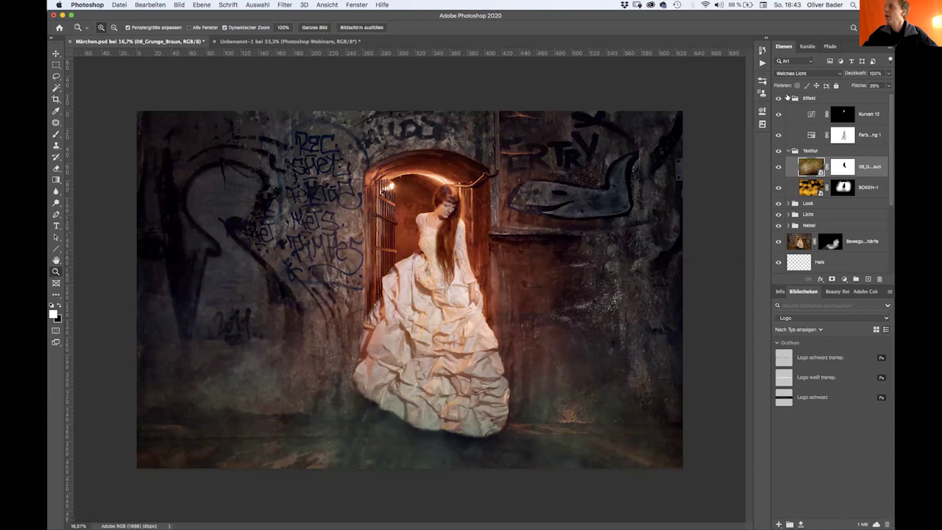
pyautogui.click(787, 98)
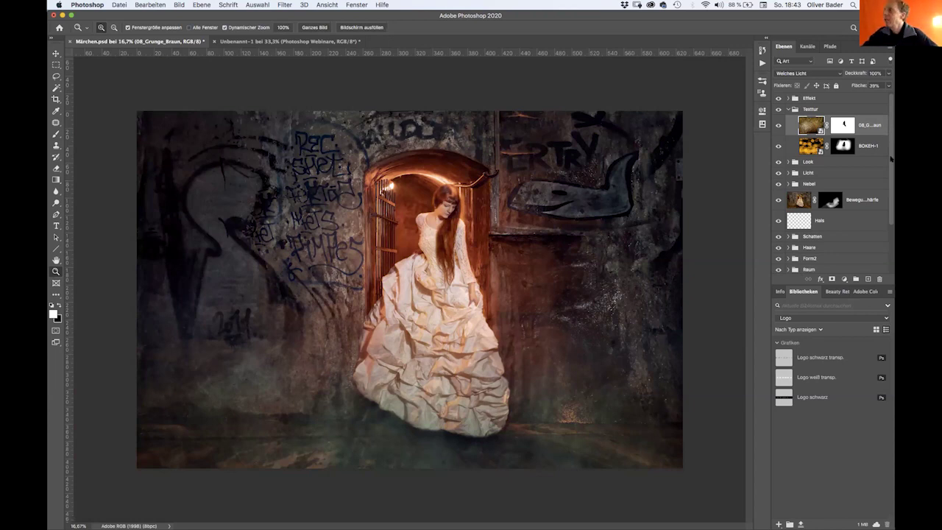
# Compare the finished composite with the Original layer shown alone, and restore all layers.
pyautogui.moveTo(891, 130); pyautogui.dragTo(891, 239)
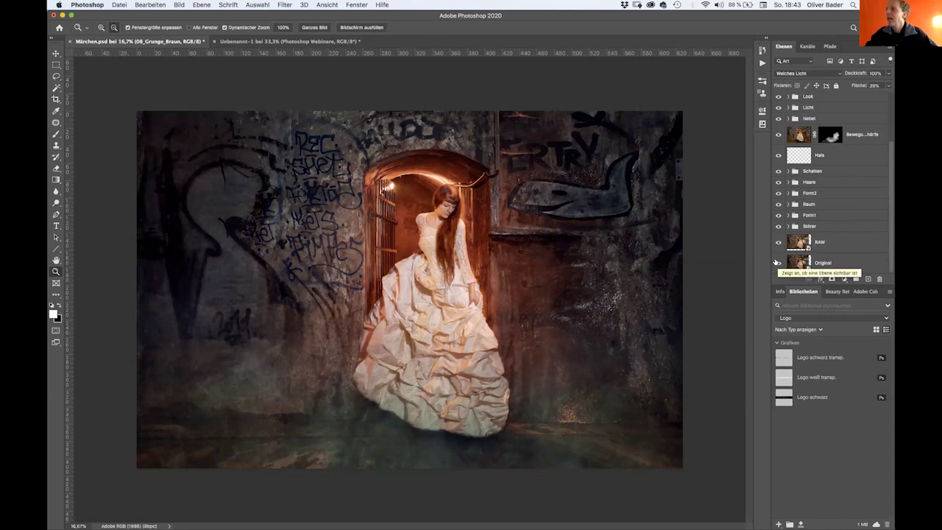
pyautogui.keyDown('alt'); pyautogui.click(778, 263); pyautogui.keyUp('alt')
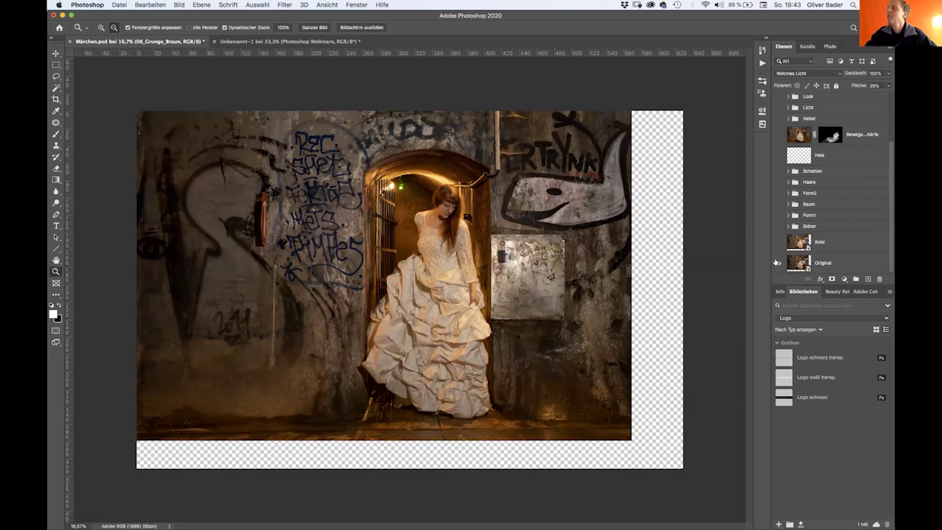
pyautogui.keyDown('alt'); pyautogui.click(777, 262); pyautogui.keyUp('alt')
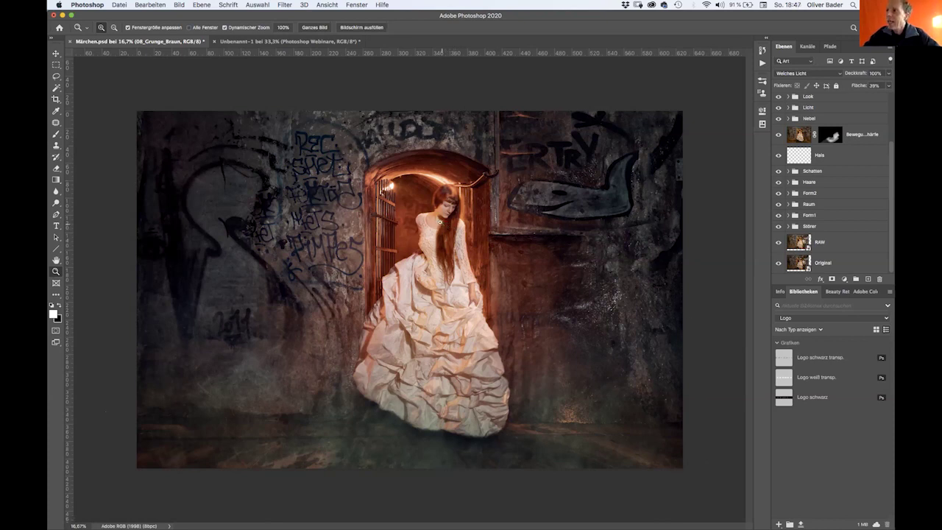
# Examine the woman's neckline, hair and lace dress at 200% in the finished composite, and return to the full image.
pyautogui.moveTo(439, 221); pyautogui.dragTo(433, 200)
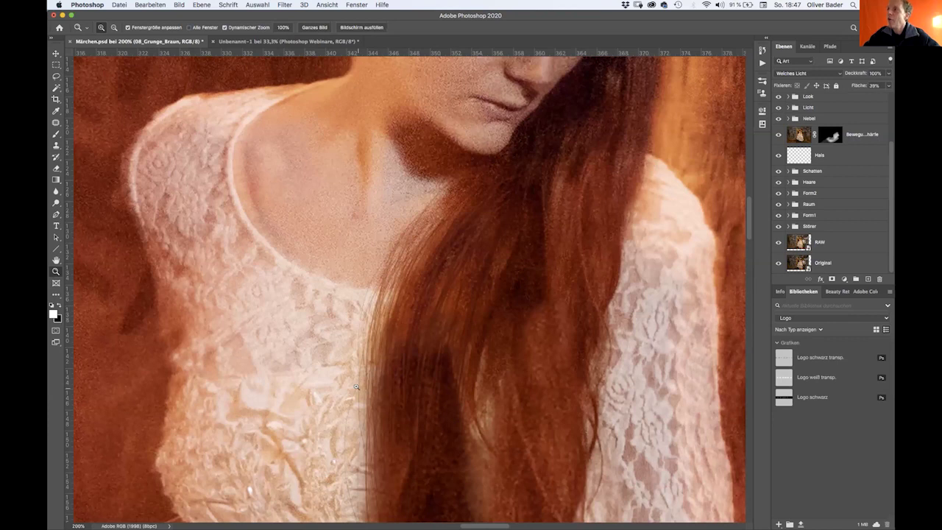
pyautogui.press('super+minus')
pyautogui.press('super+minus')
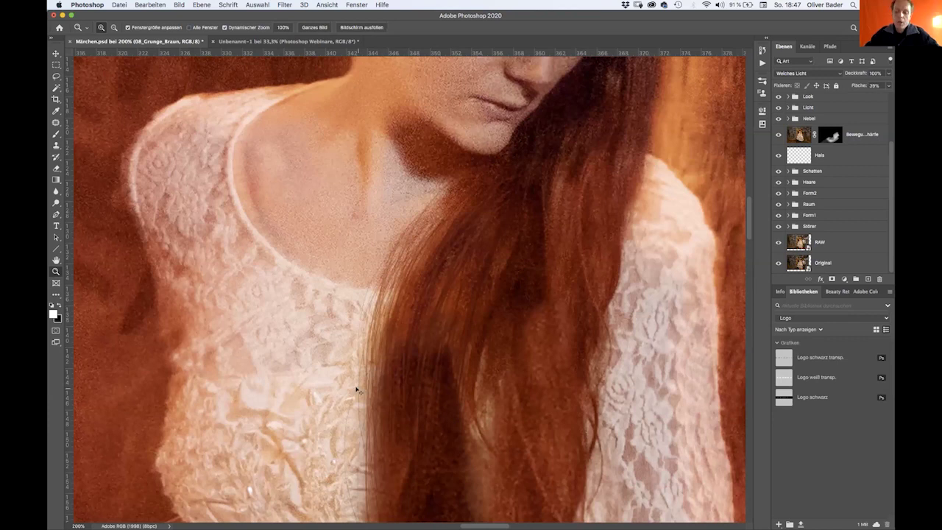
pyautogui.press('super+minus')
pyautogui.press('super+minus')
pyautogui.press('super+minus')
pyautogui.press('super+minus')
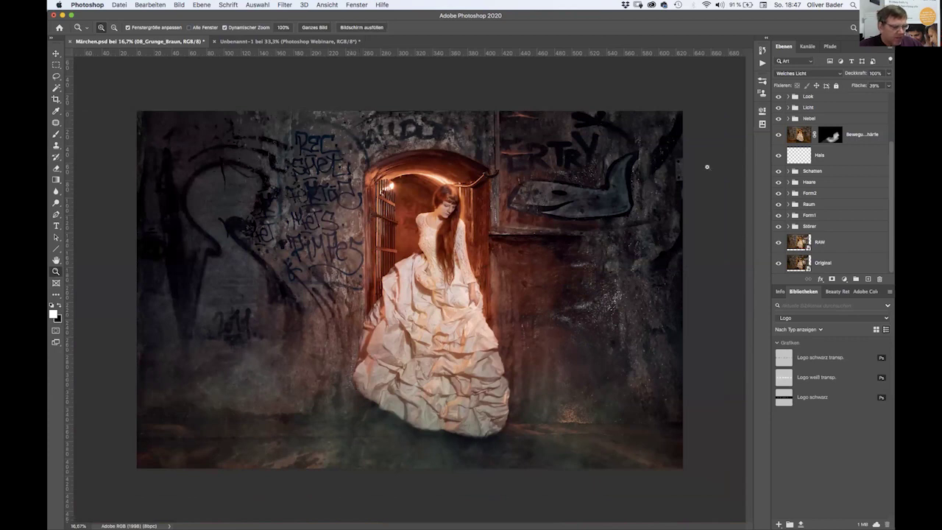
# Show only the Original layer, examine the lit archway and iron gate up close, and restore all layers at full view.
pyautogui.press('alt')
pyautogui.keyDown('alt'); pyautogui.click(779, 262); pyautogui.keyUp('alt')
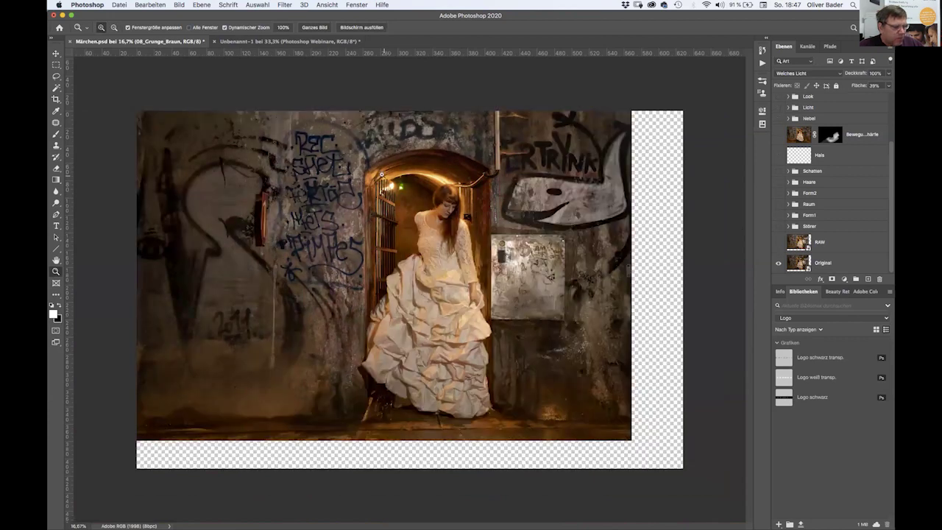
pyautogui.click(381, 175)
pyautogui.click(382, 174)
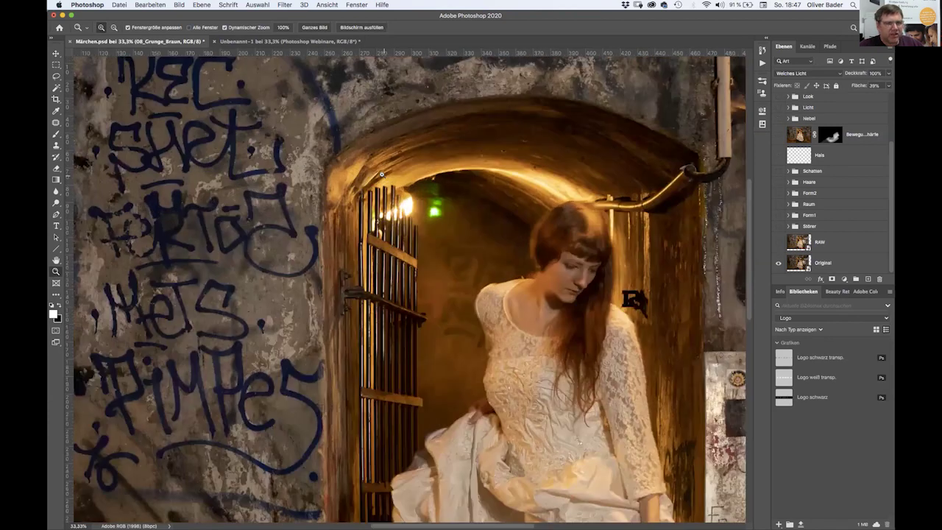
pyautogui.doubleClick(382, 175)
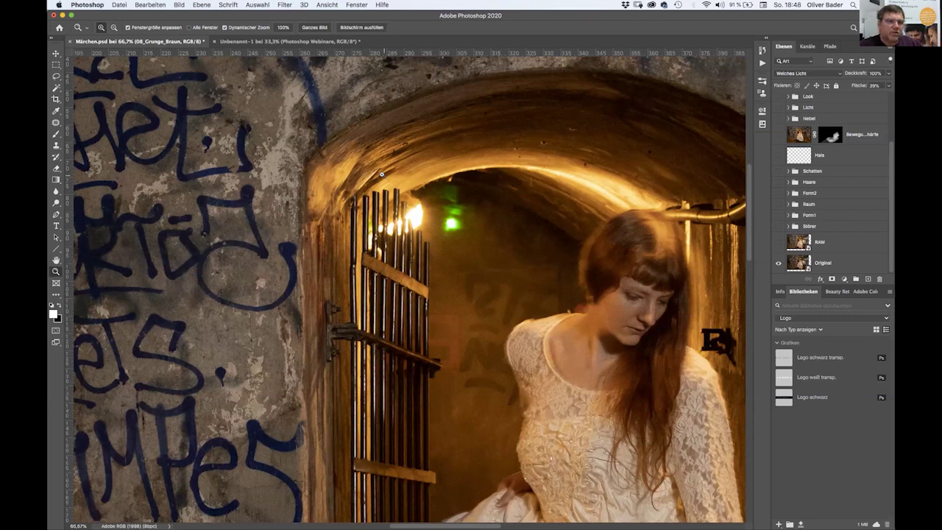
pyautogui.press('super+minus')
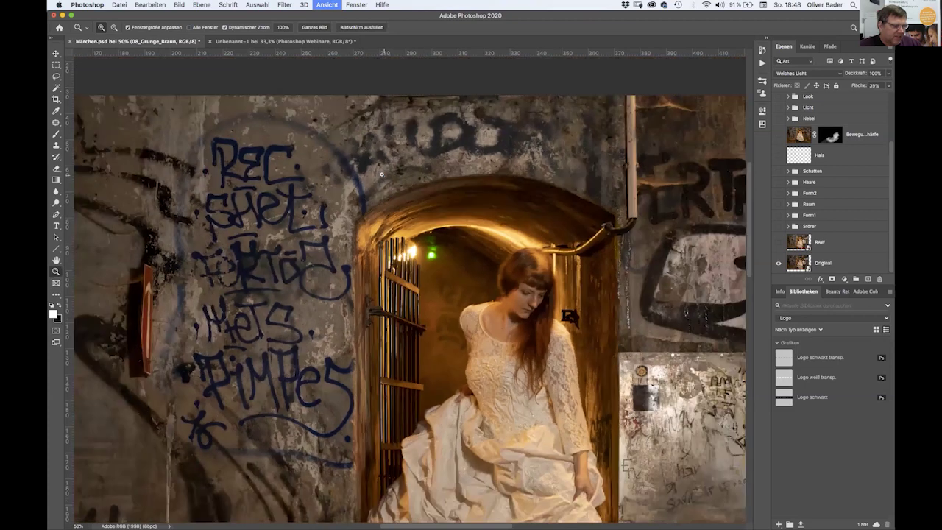
pyautogui.press('super+minus')
pyautogui.press('super+minus')
pyautogui.press('super+minus')
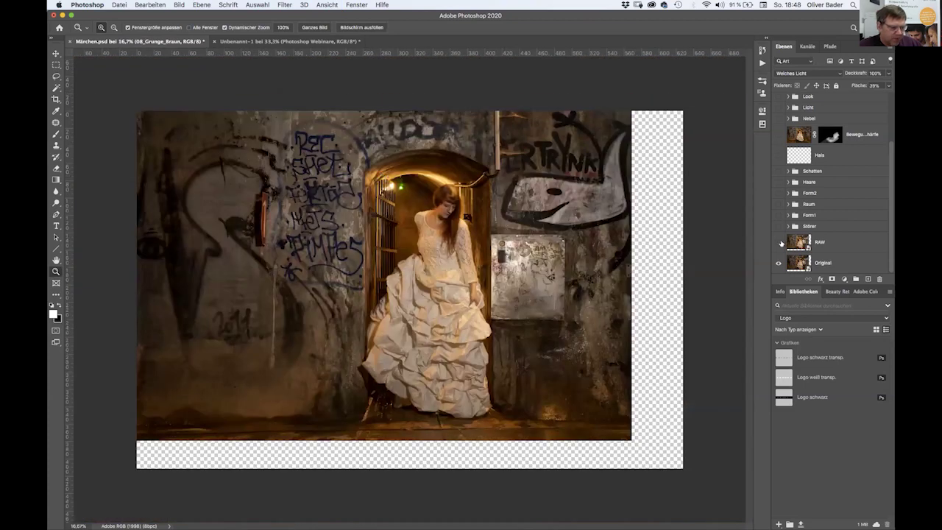
pyautogui.keyDown('alt'); pyautogui.click(778, 263); pyautogui.keyUp('alt')
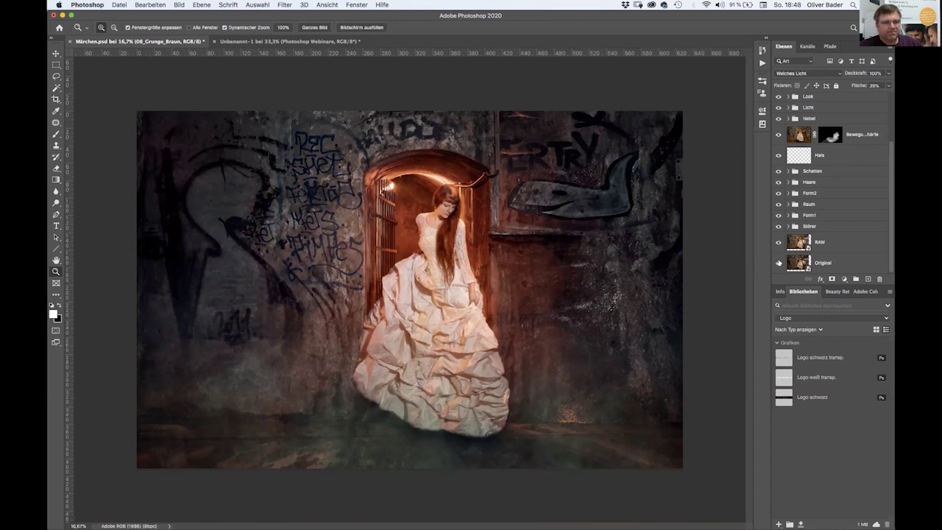
pyautogui.click(778, 263)
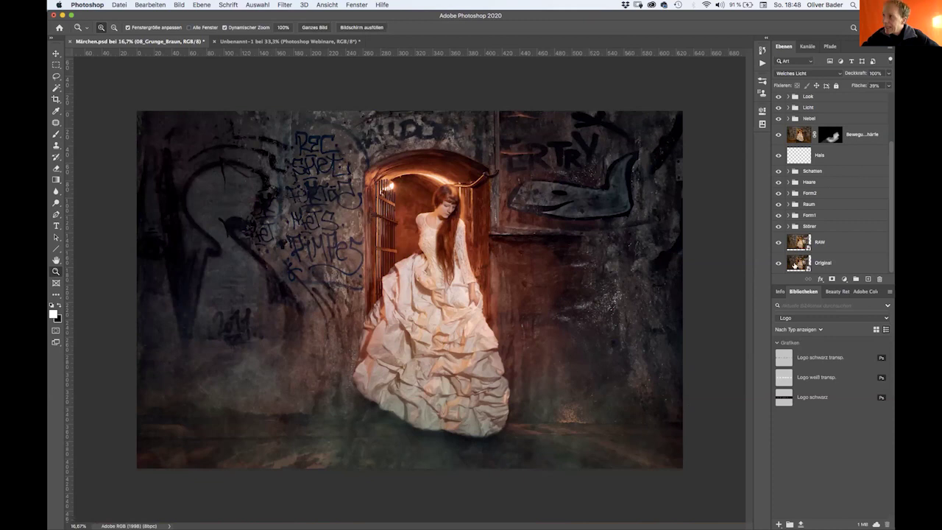